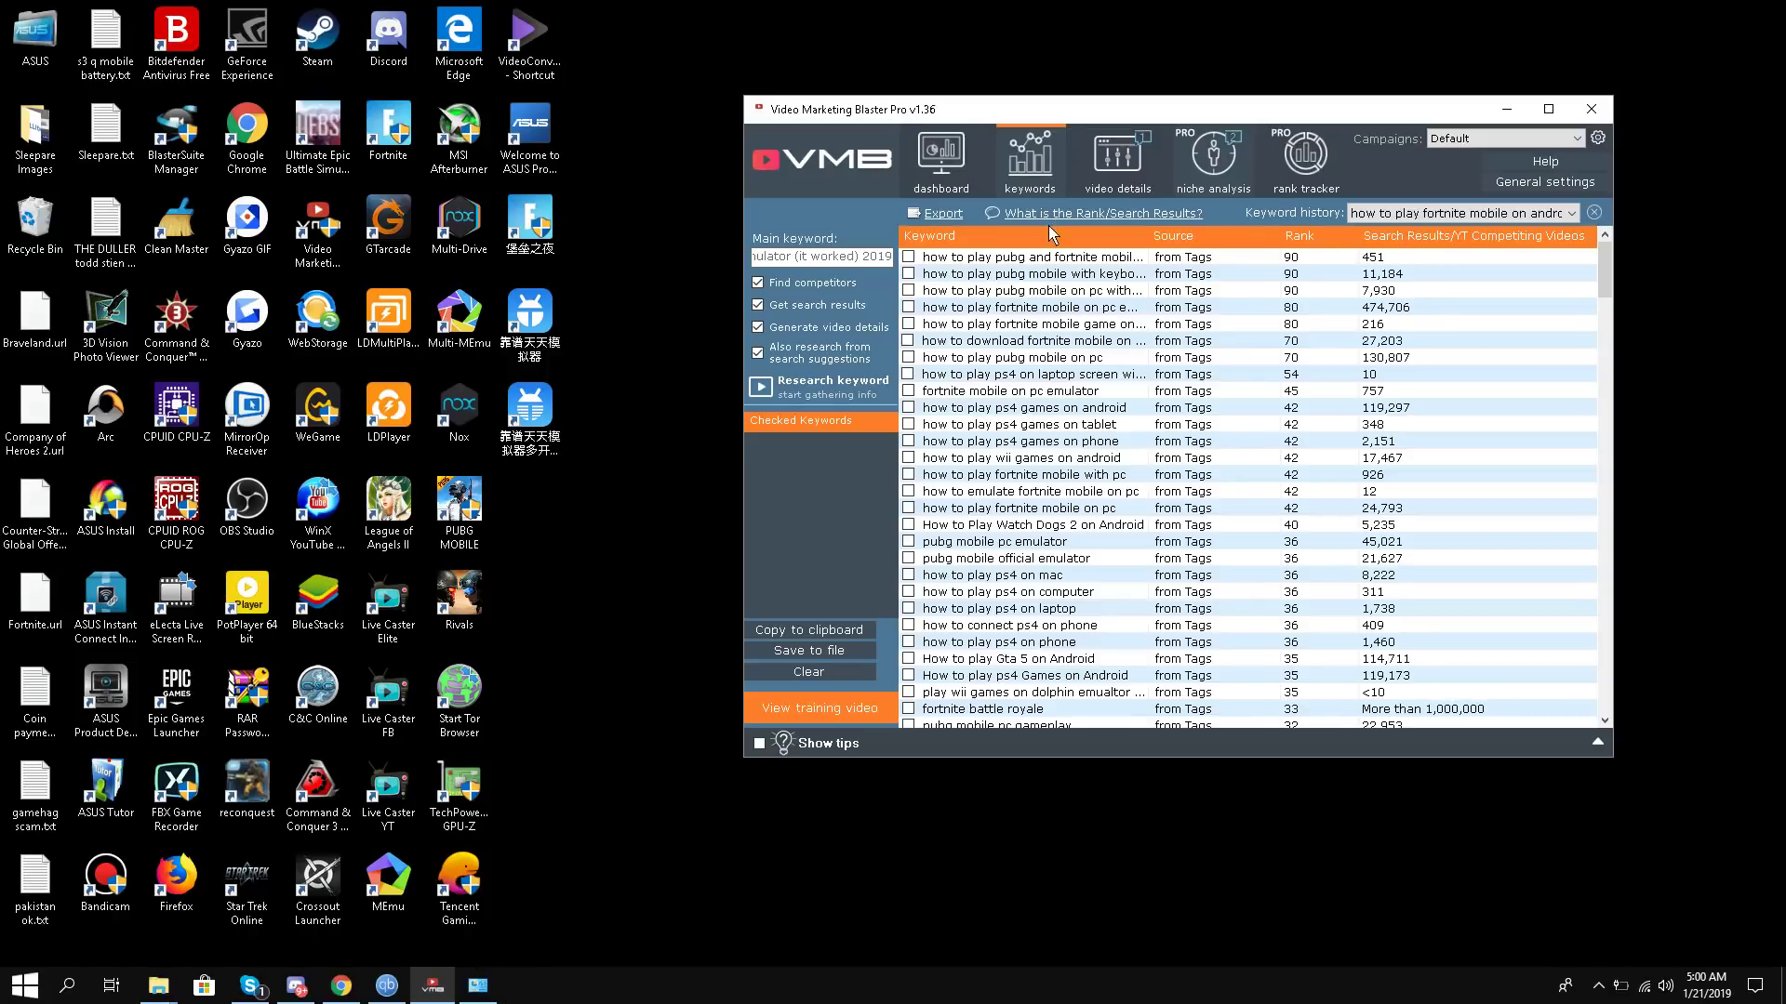
# Review the Fortnite emulator video's title, description and tags maximized, then minimize the program.
pyautogui.click(1118, 162)
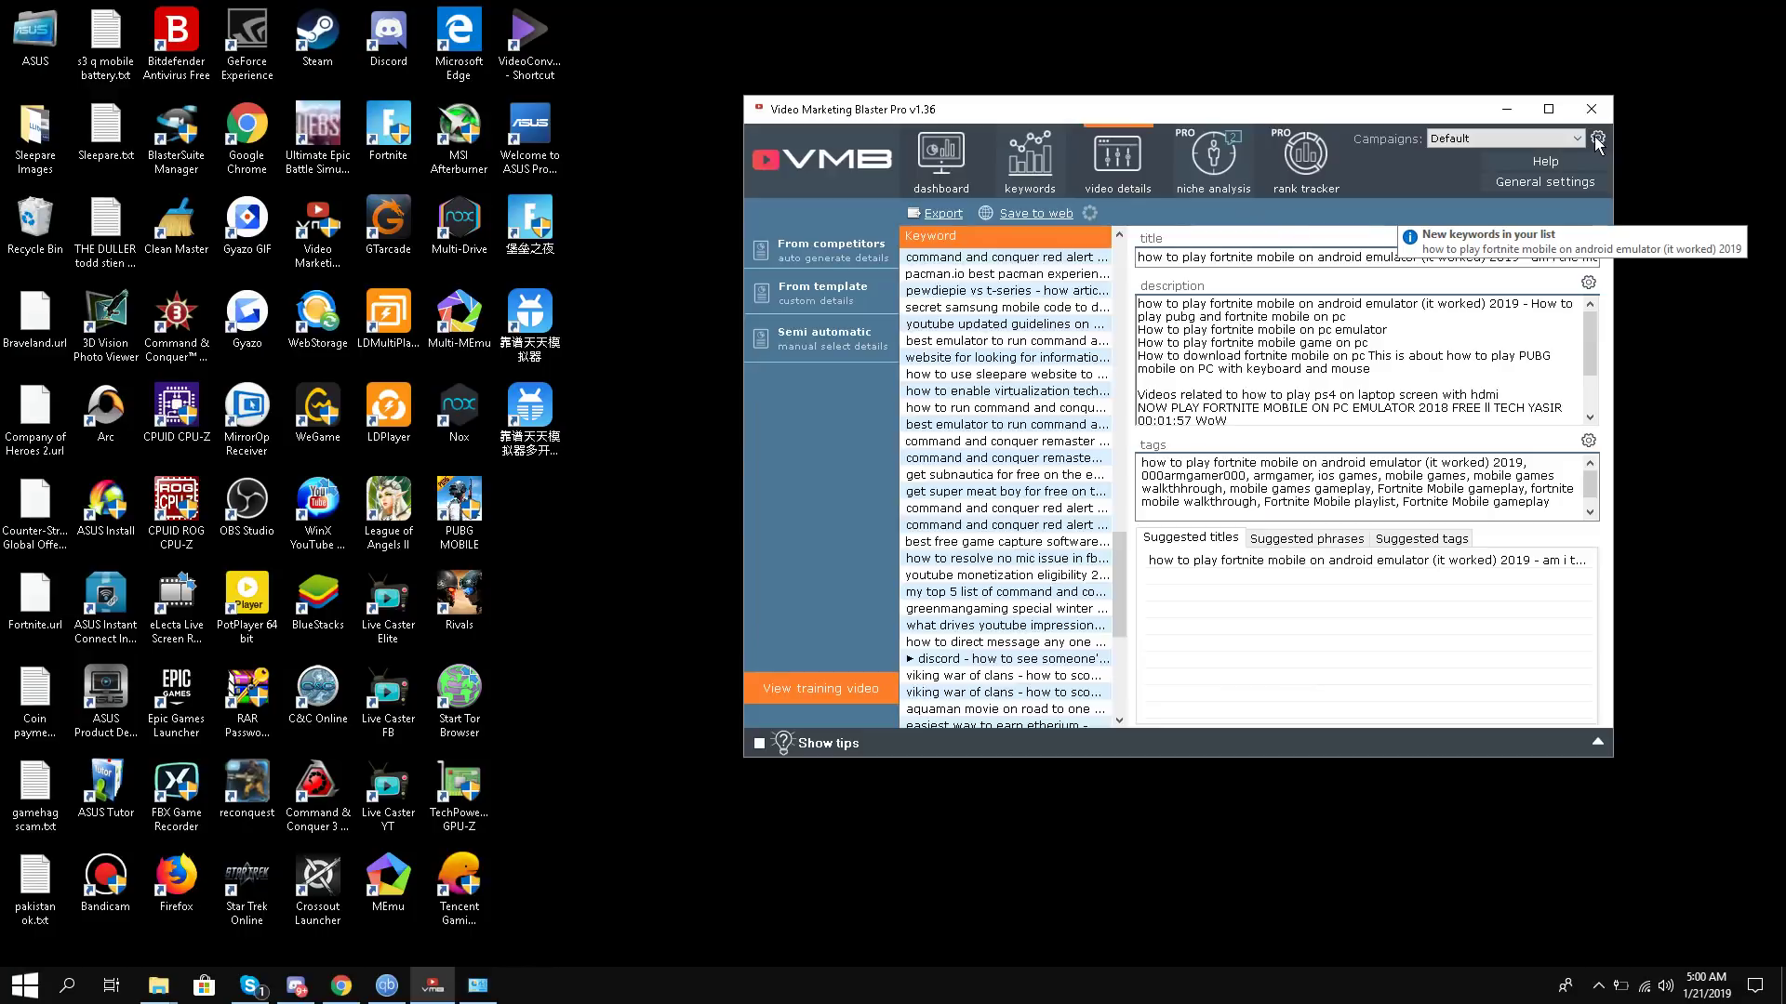
pyautogui.click(1546, 109)
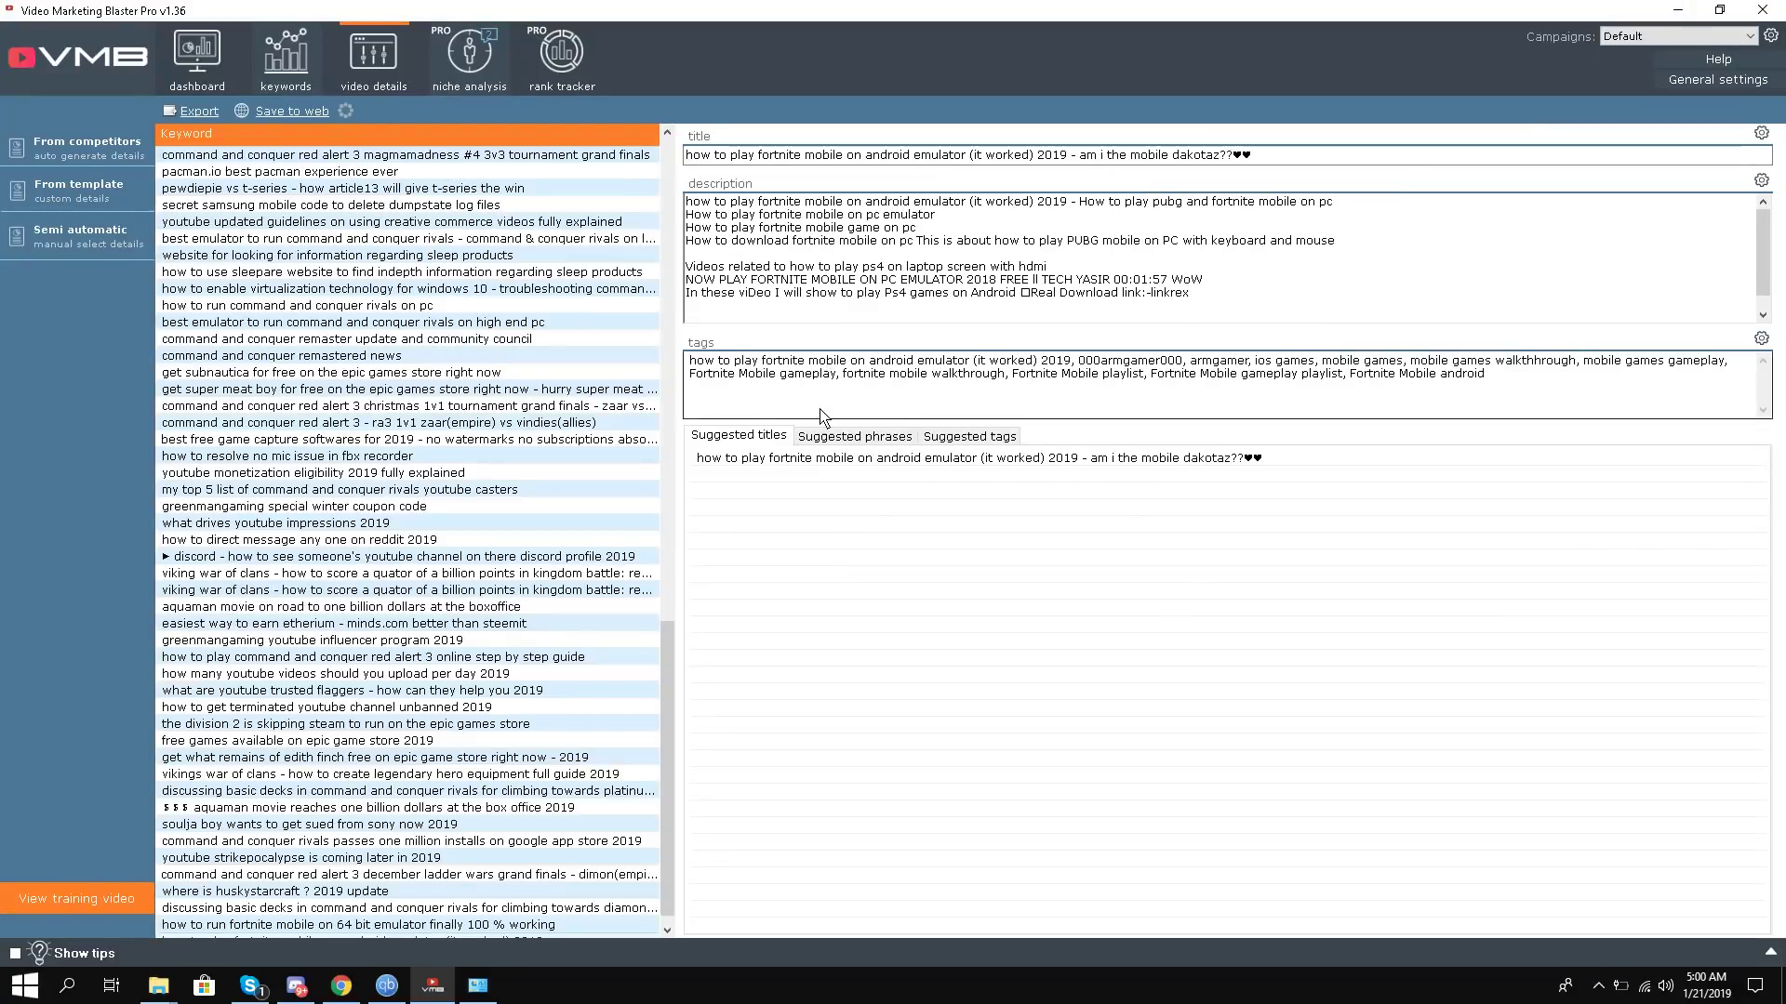
pyautogui.scroll(-1, 498, 653)
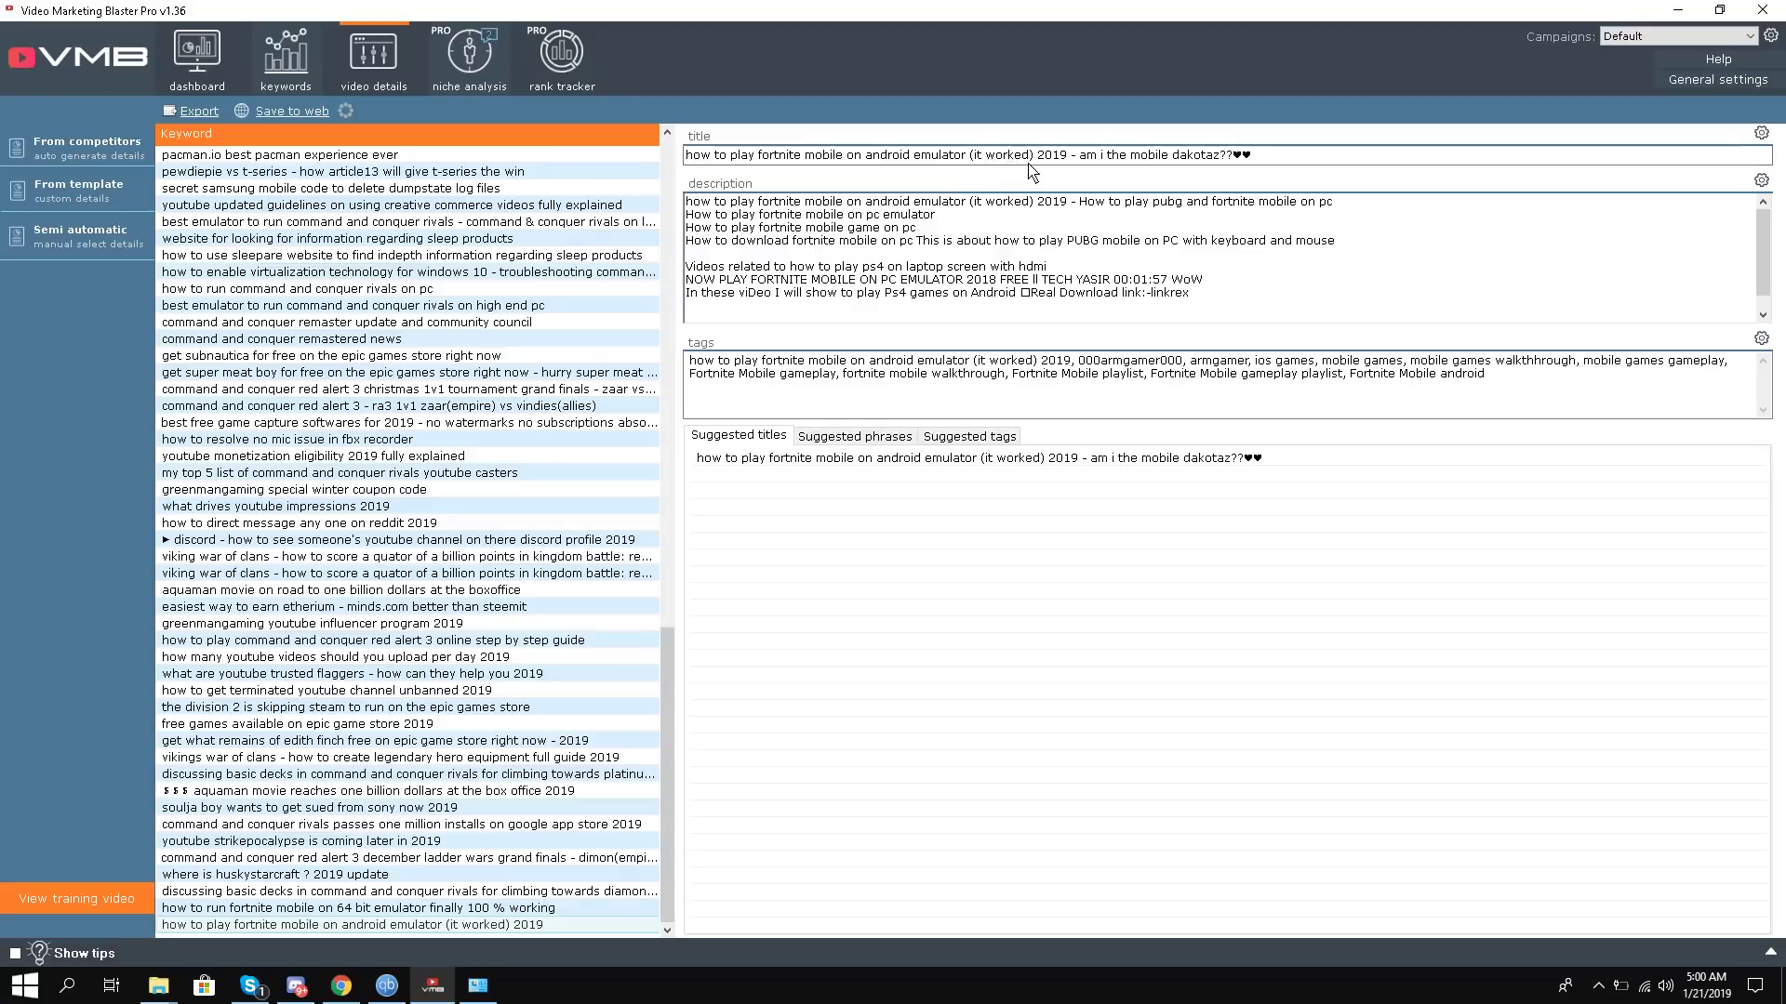
pyautogui.click(1678, 10)
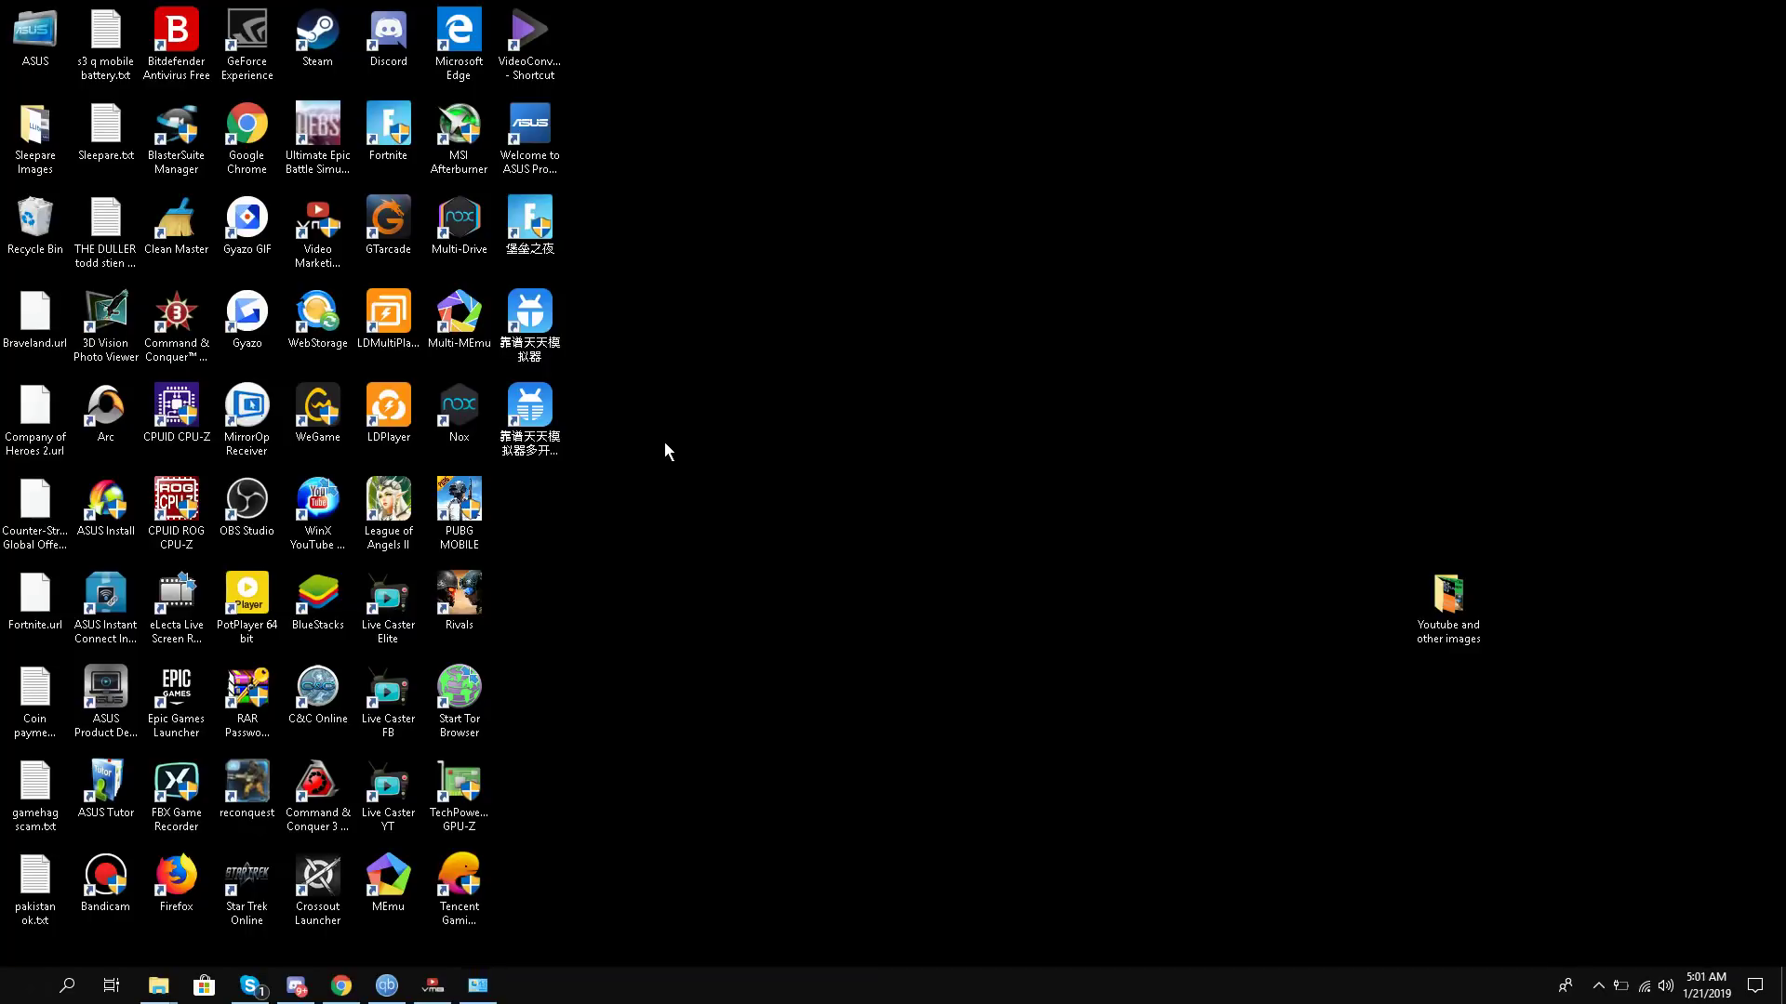
# Open the 靠谱天天模拟器多开 multi-instance manager from its desktop shortcut.
pyautogui.rightClick(532, 336)
pyautogui.click(720, 272)
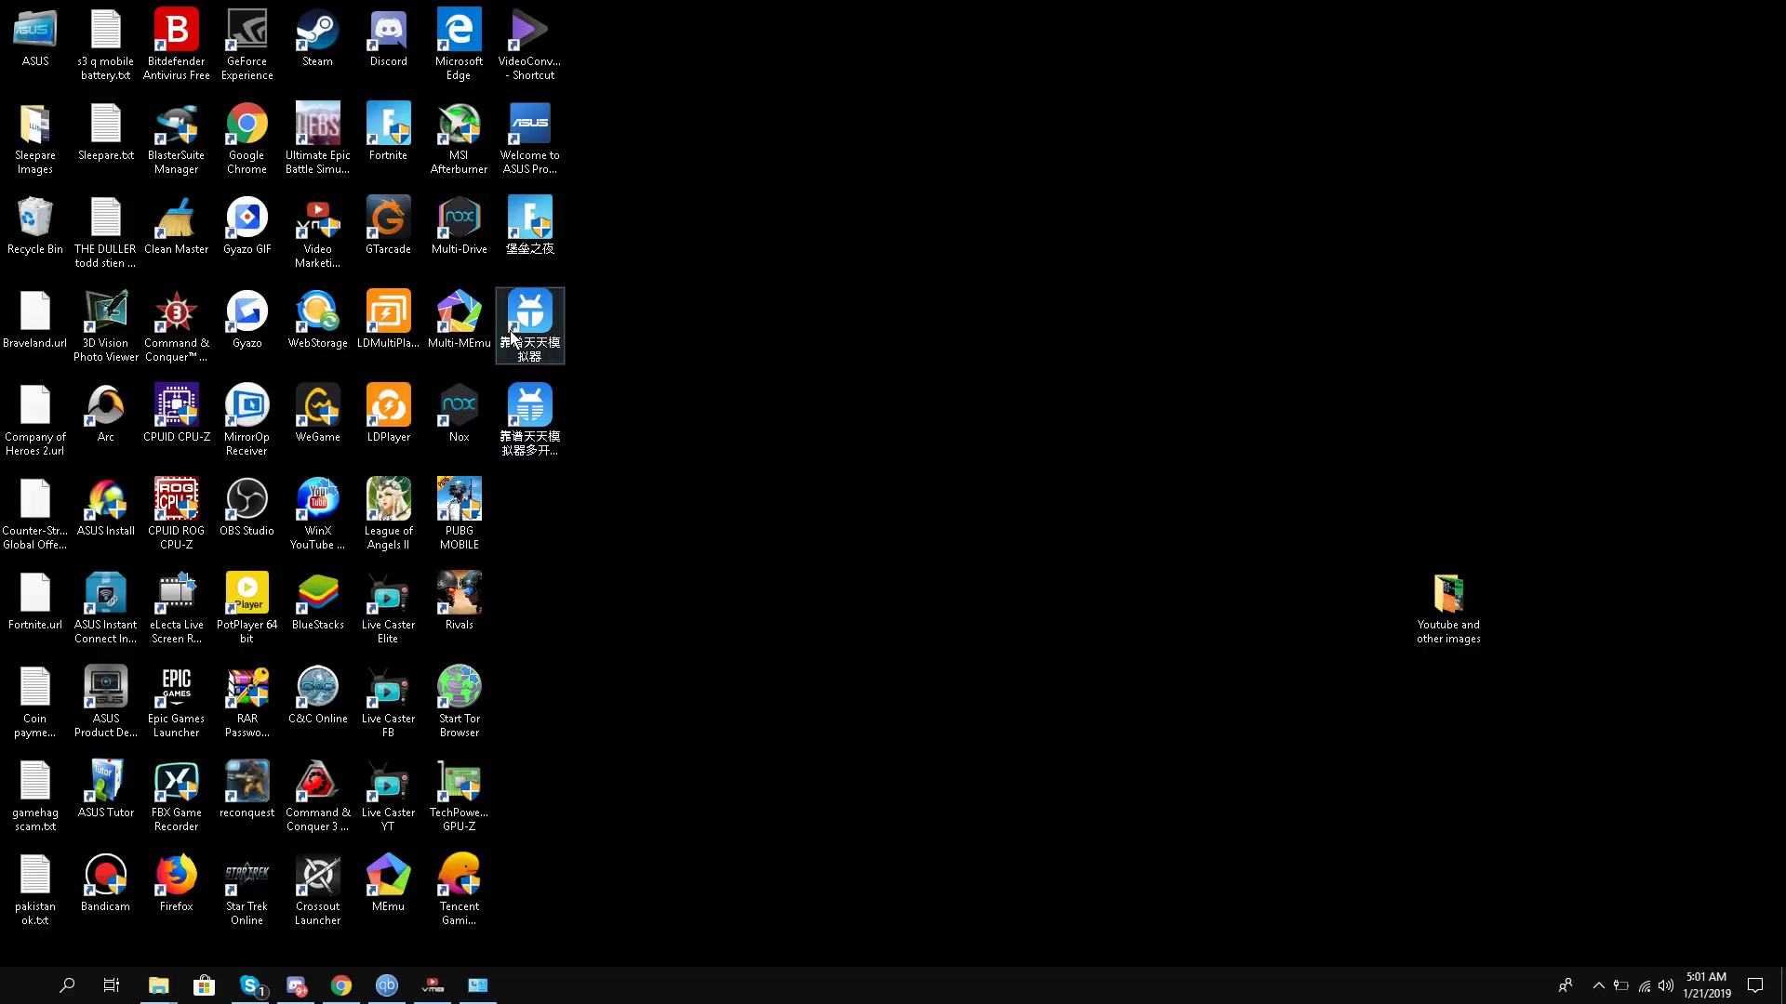
pyautogui.rightClick(562, 398)
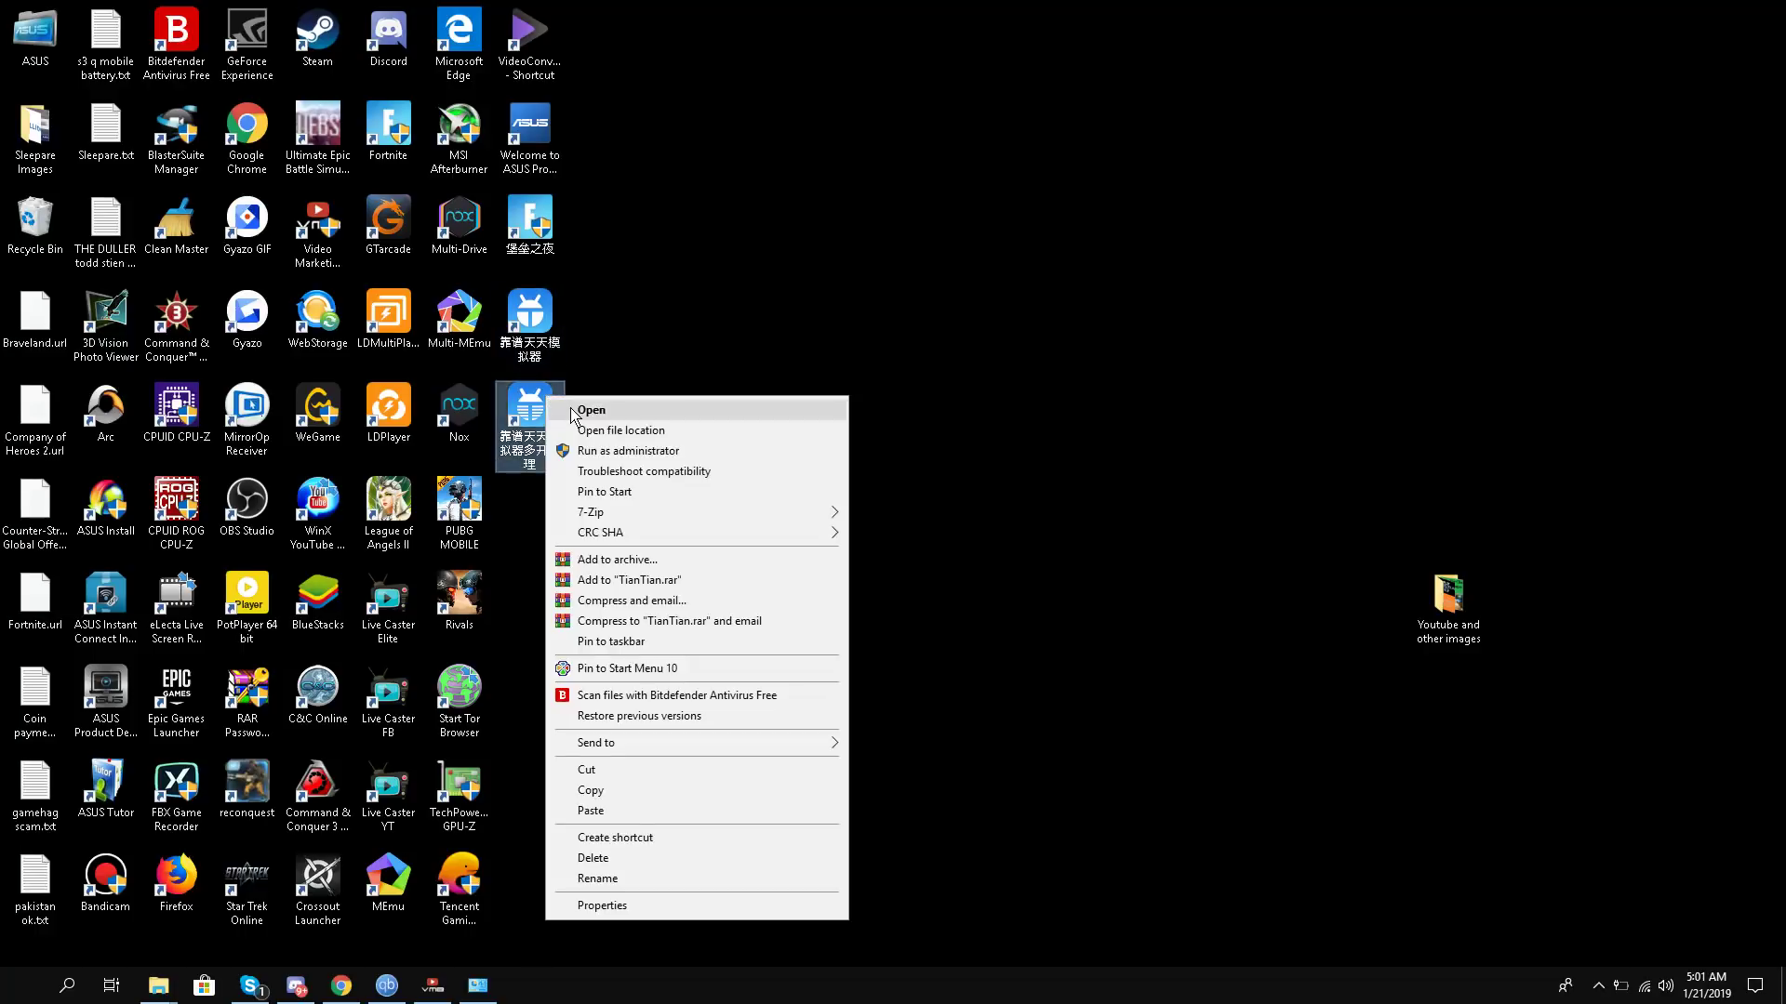
pyautogui.click(576, 408)
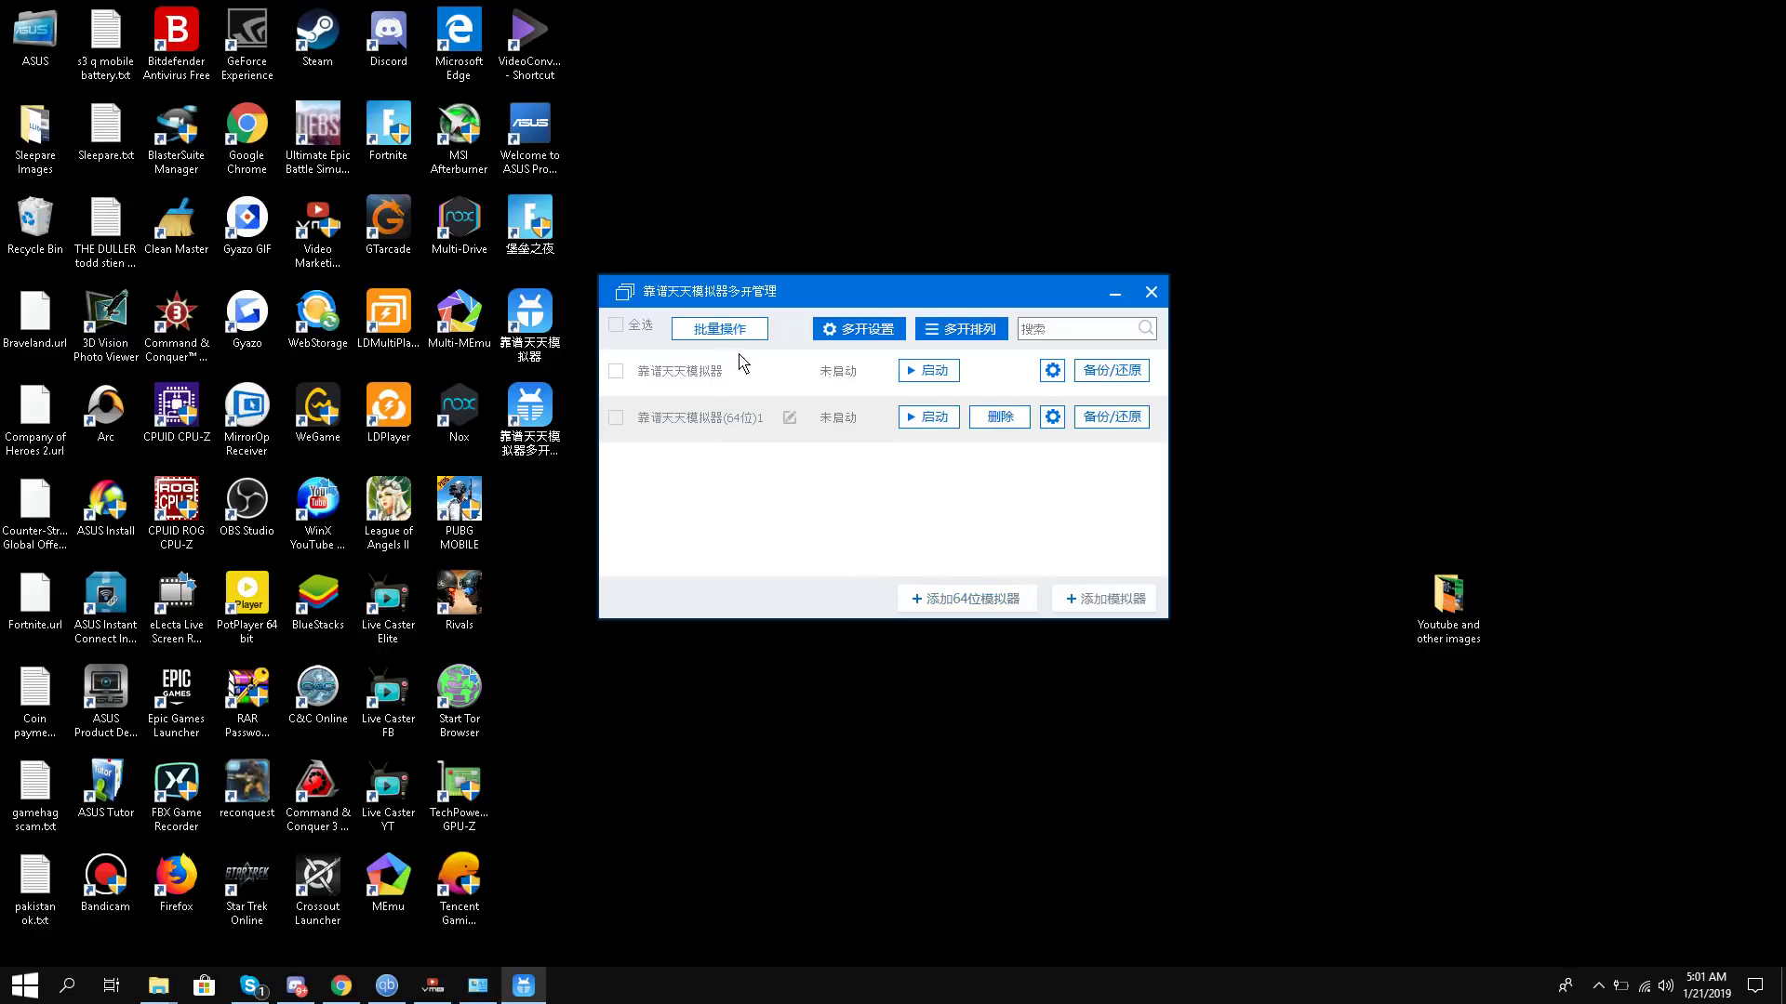
# Start the first emulator instance and let it boot to the Android home screen.
pyautogui.click(919, 375)
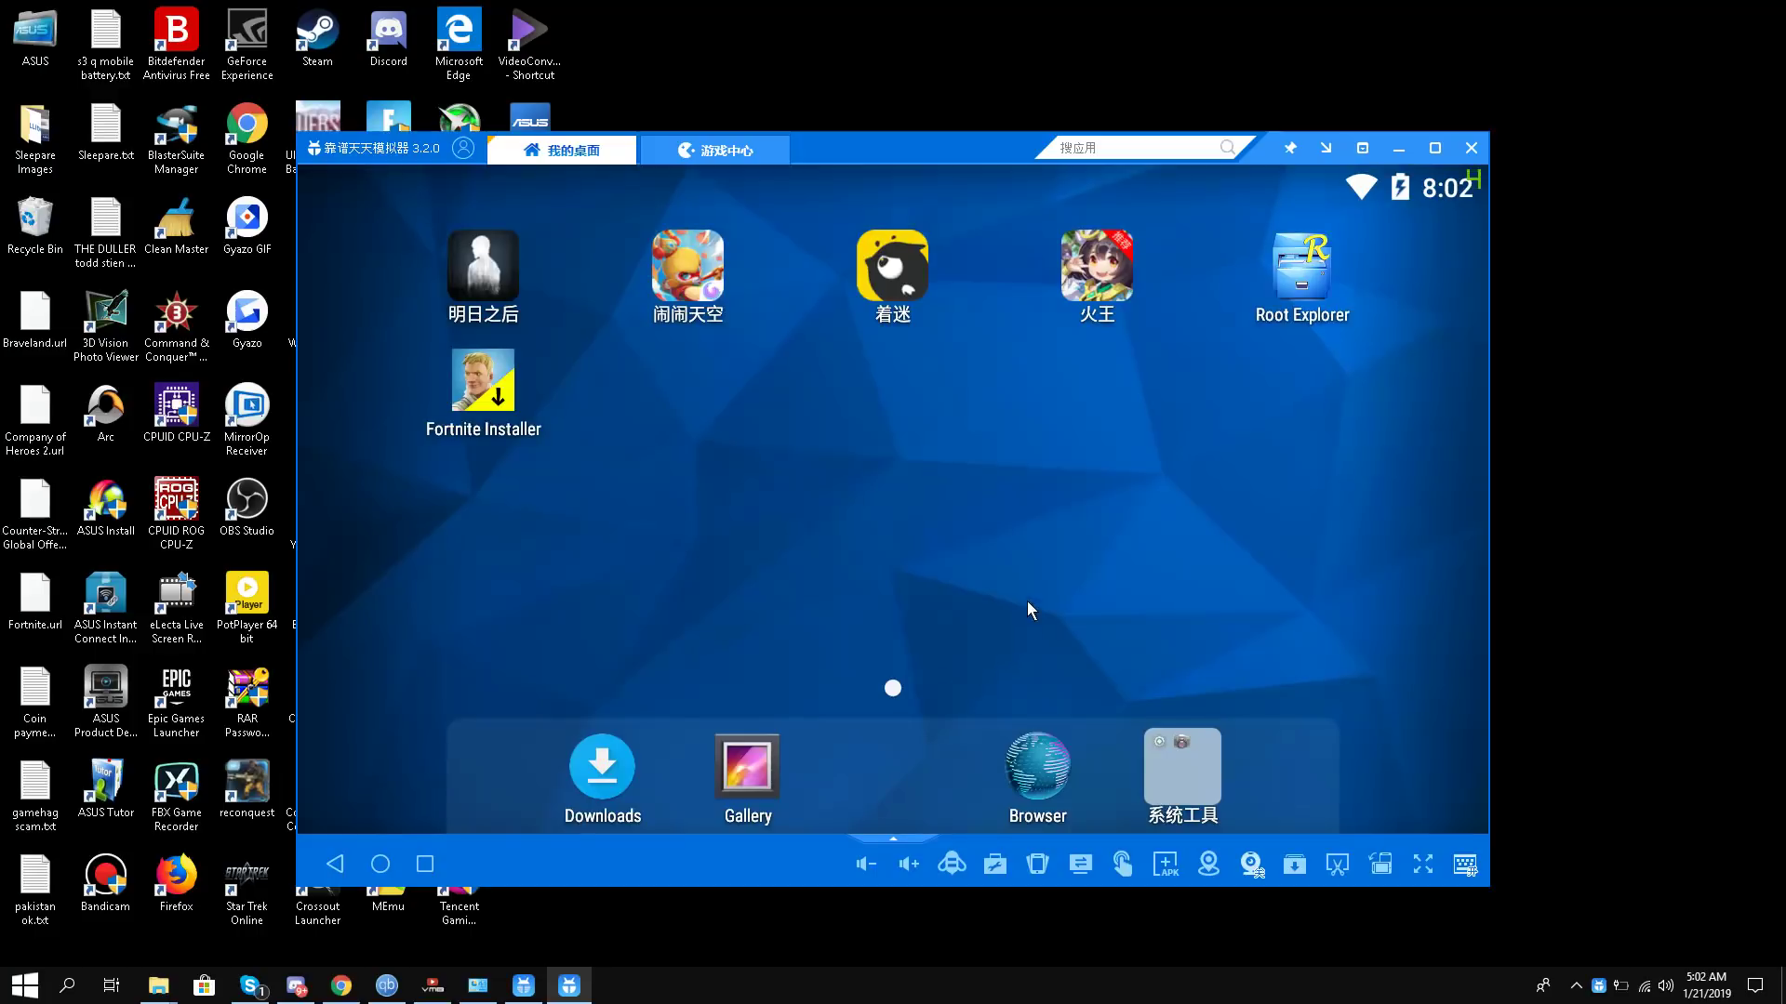
# In the emulator's browser, search Google for 'fortnite mobile android epic store'.
pyautogui.click(1019, 761)
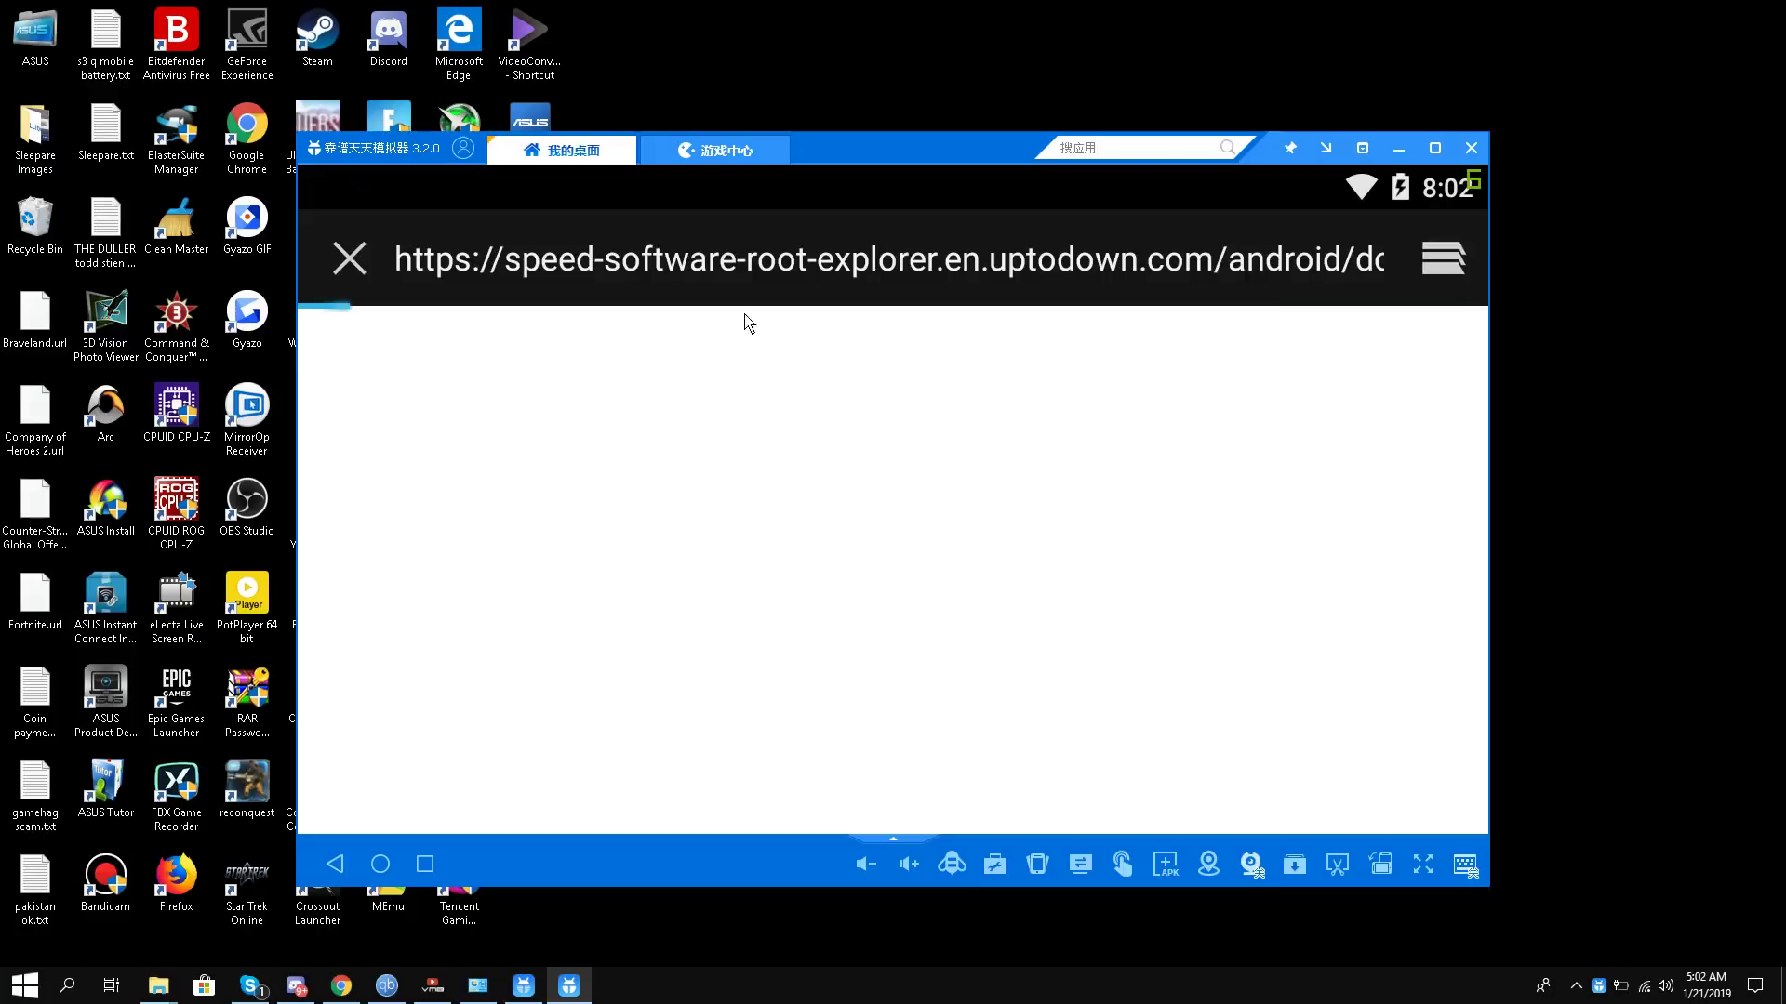
pyautogui.click(751, 277)
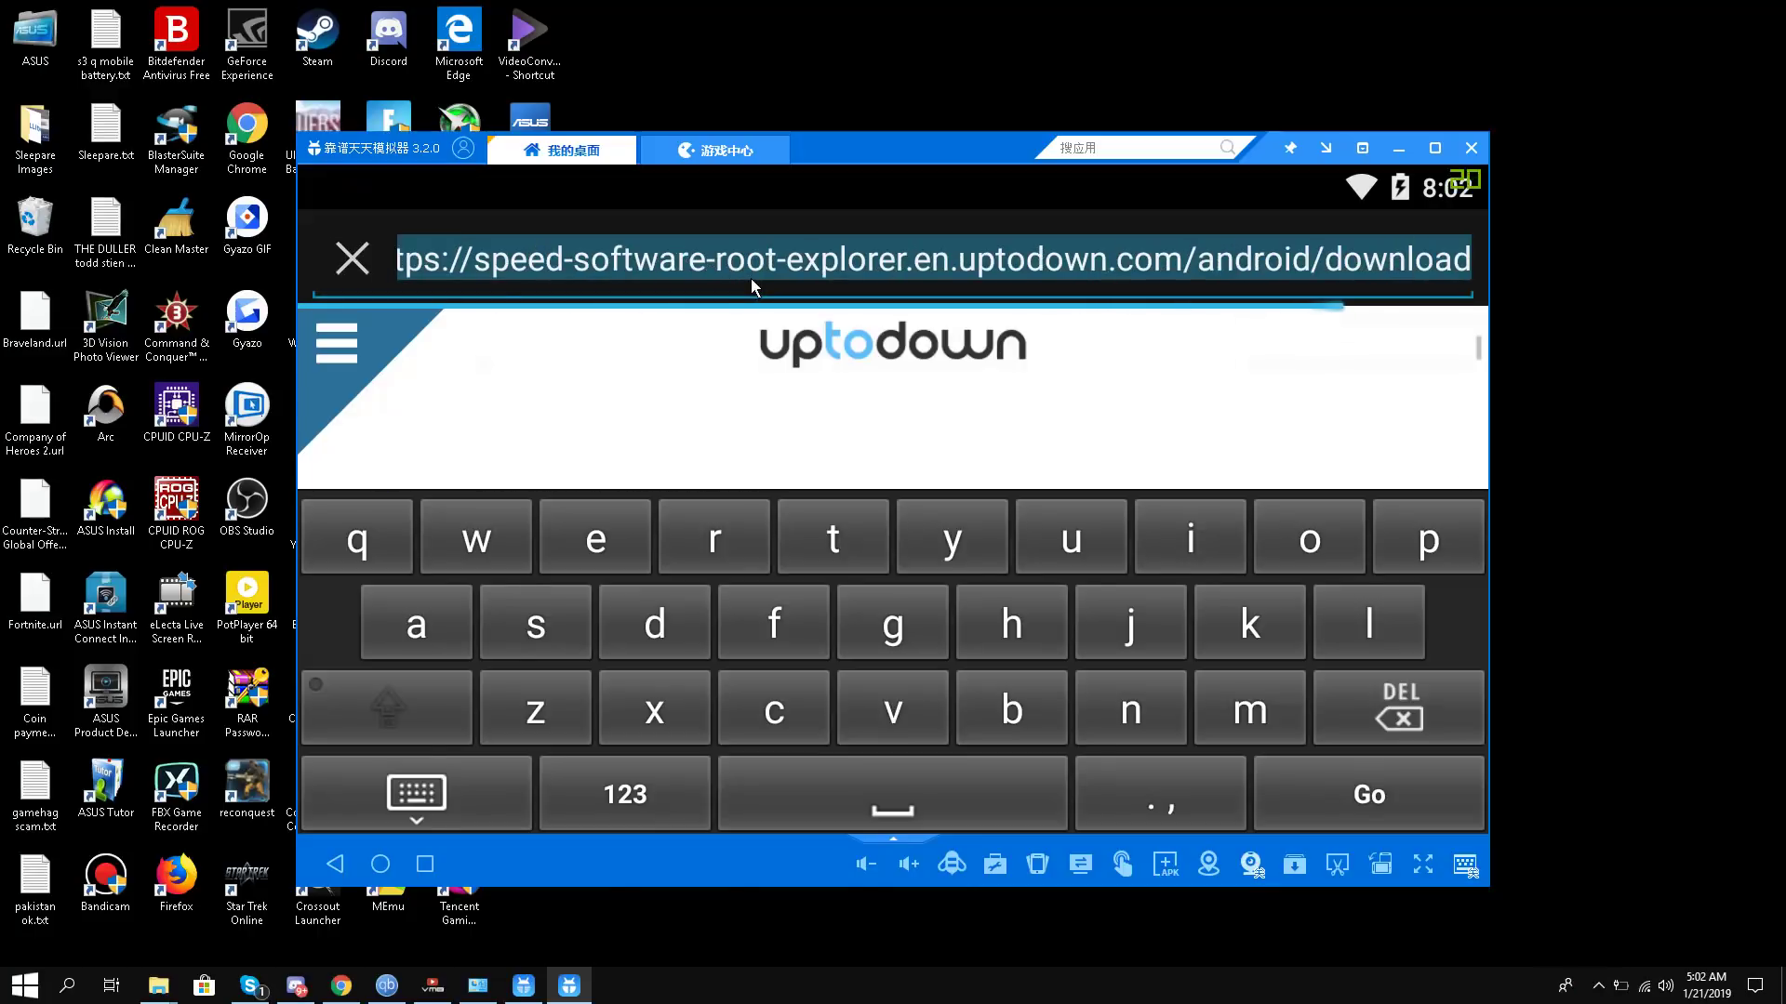
pyautogui.write('e')
pyautogui.press('BackSpace')
pyautogui.write('f')
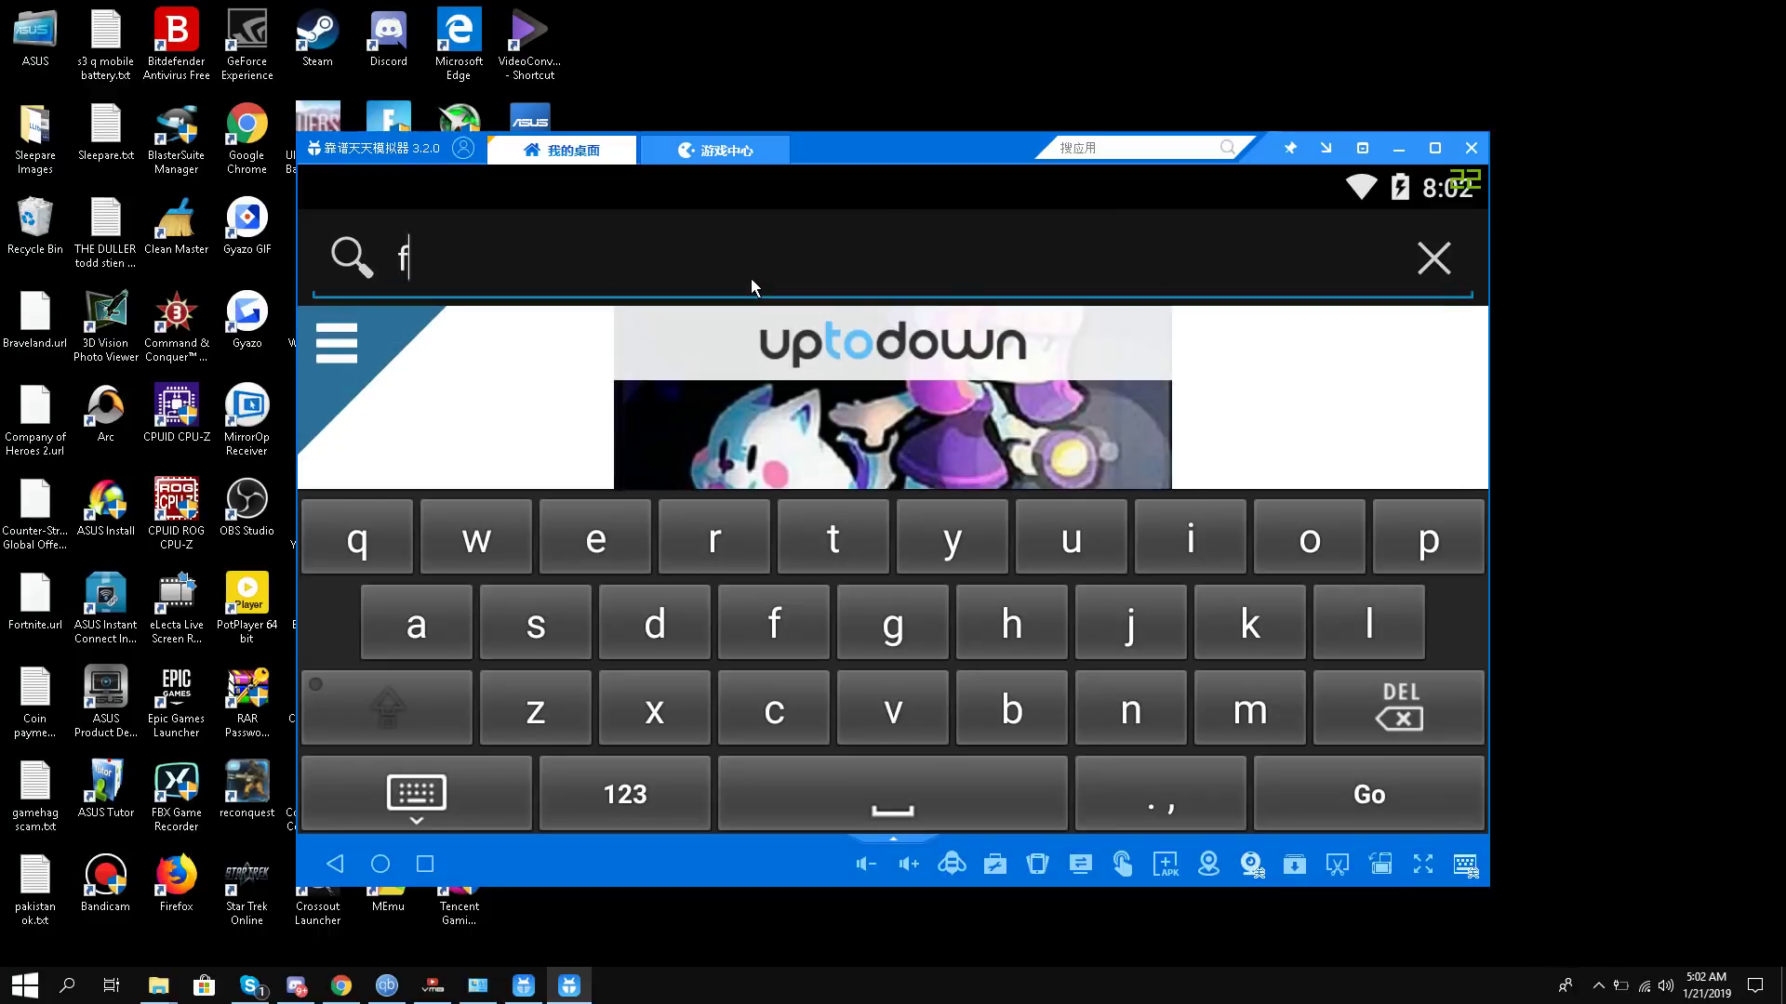
pyautogui.write('ortnite ')
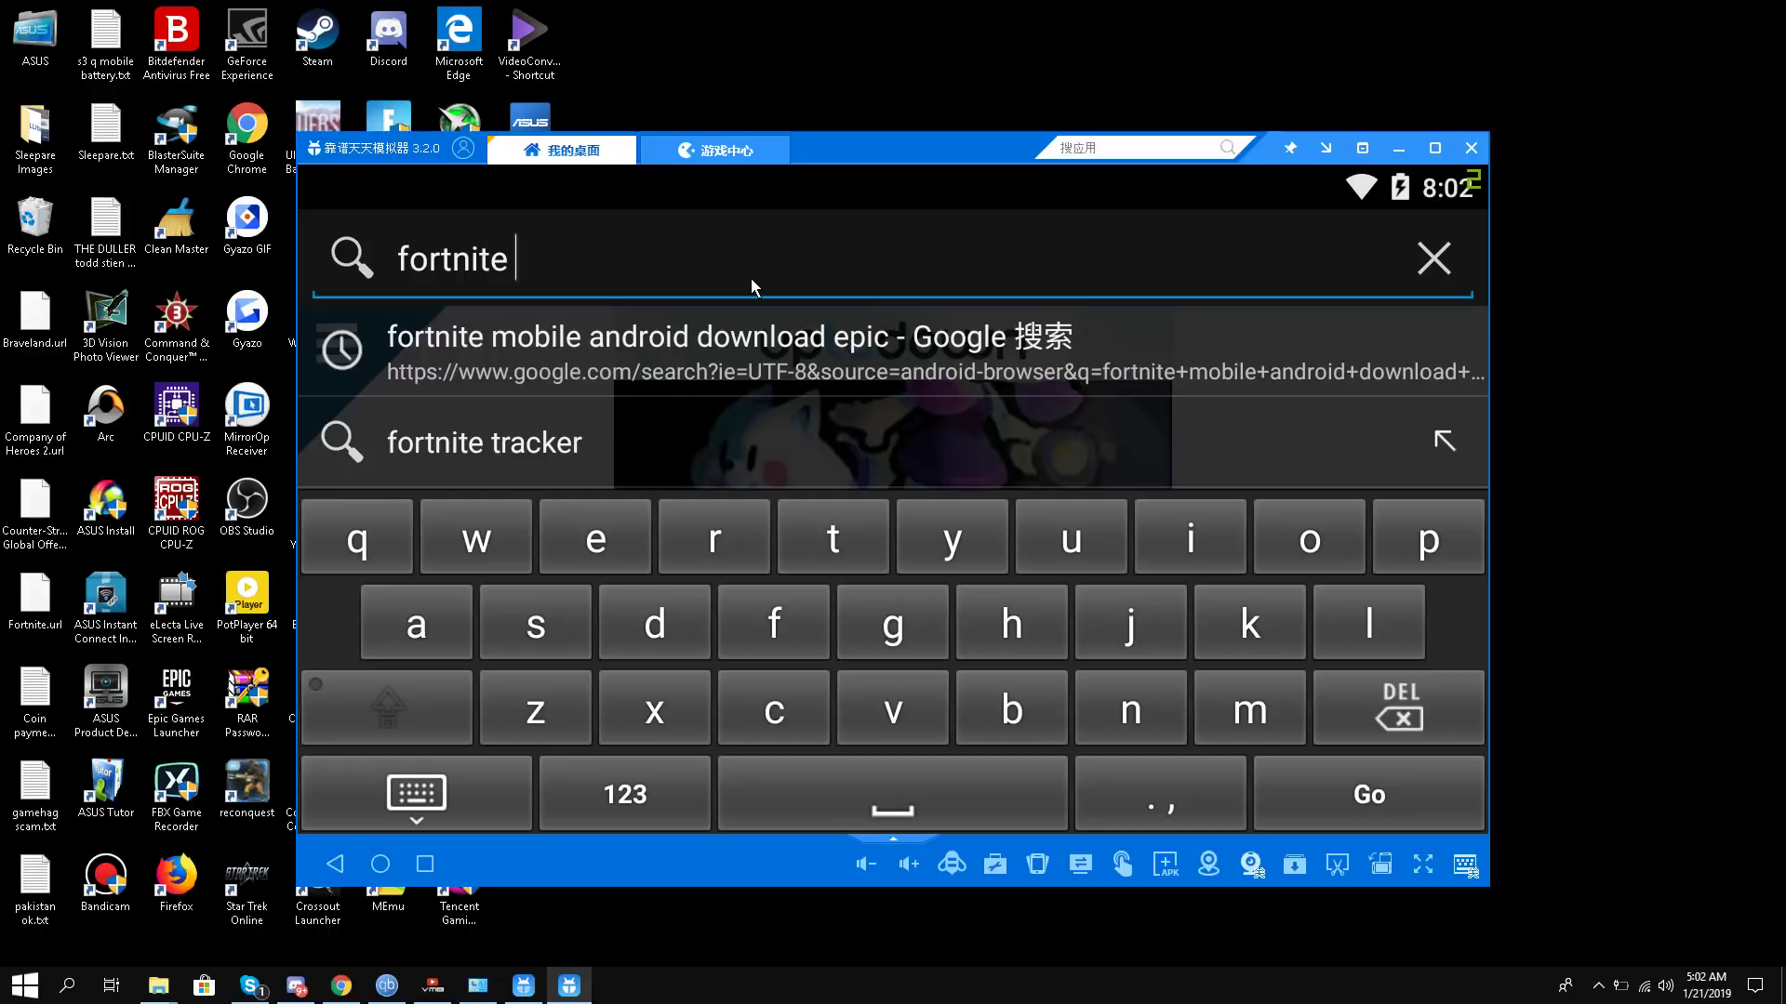
pyautogui.write('mob')
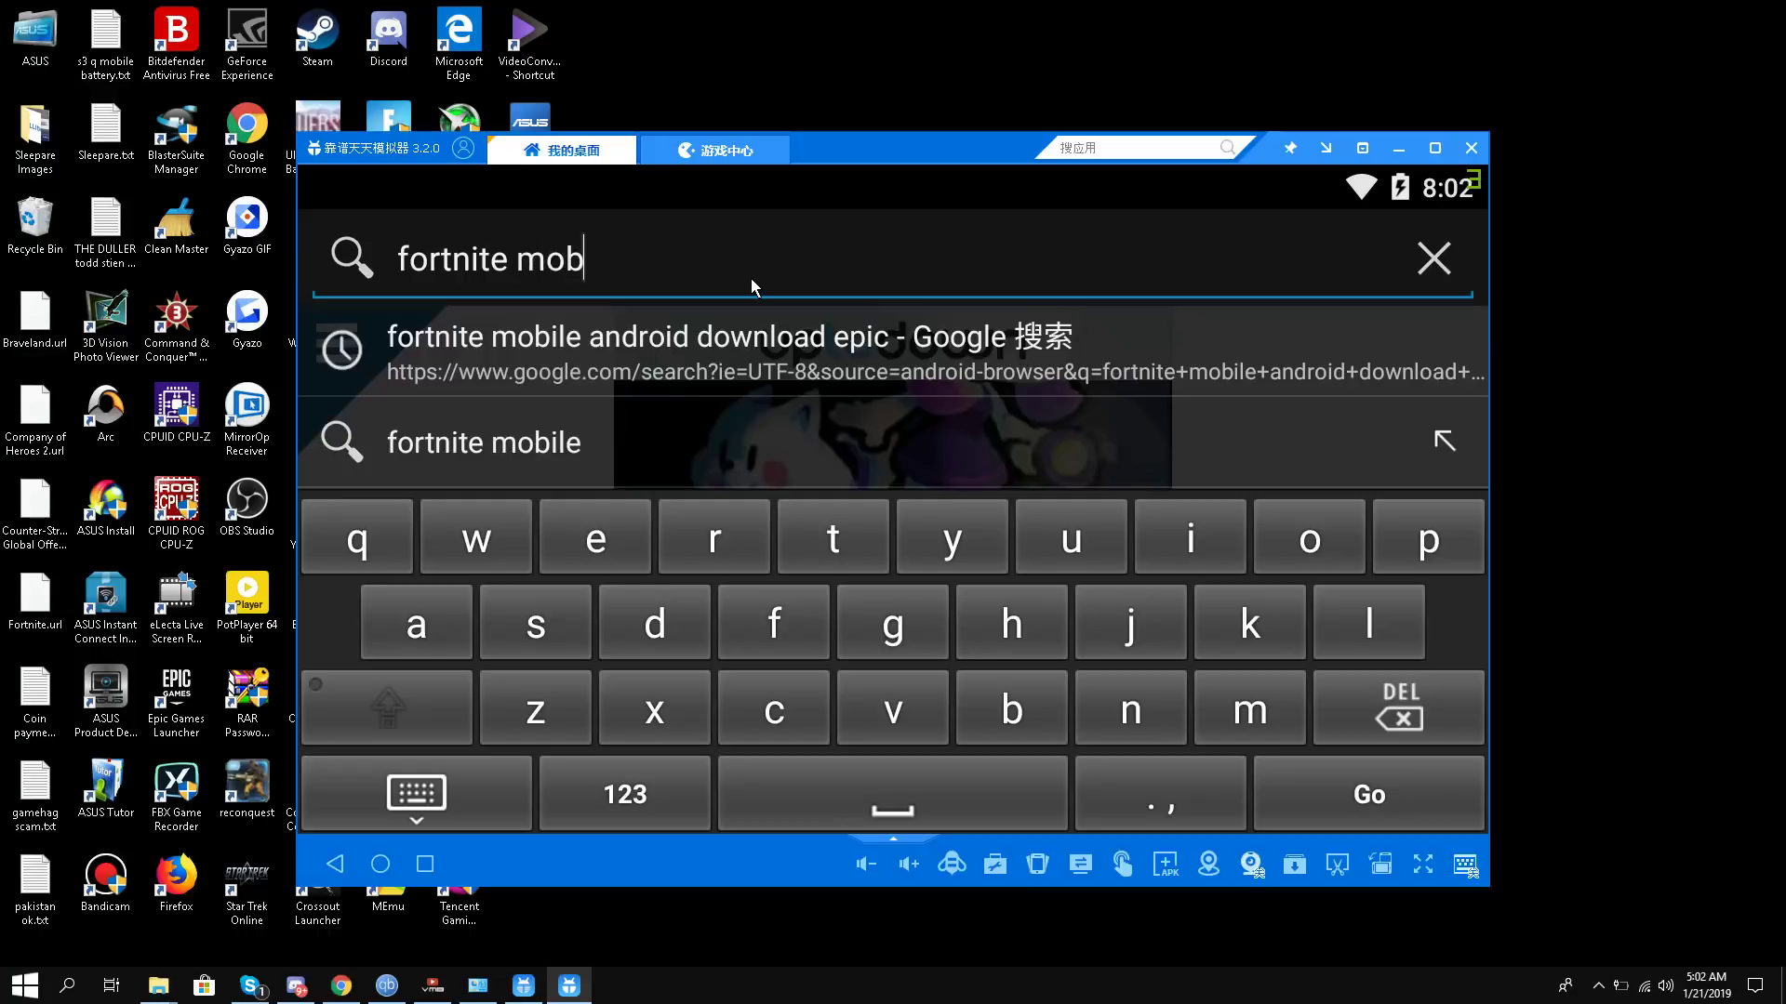
pyautogui.write('ile android e')
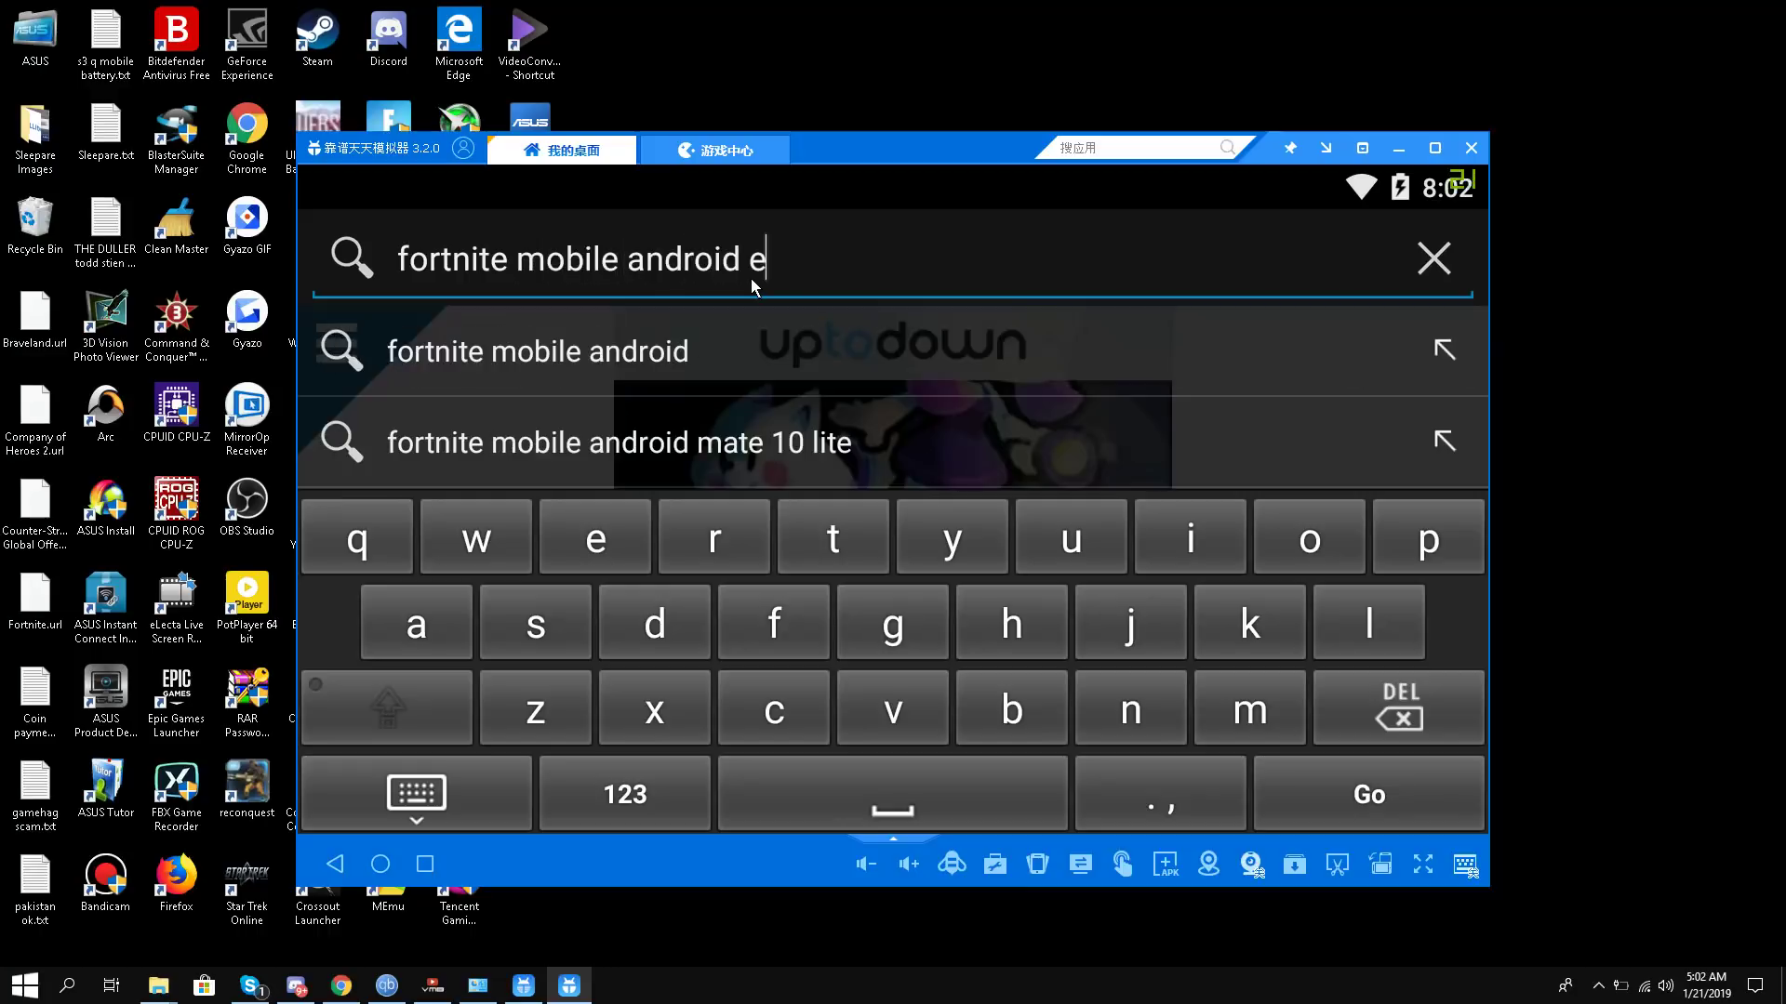
pyautogui.write('pic sto')
pyautogui.press('Return')
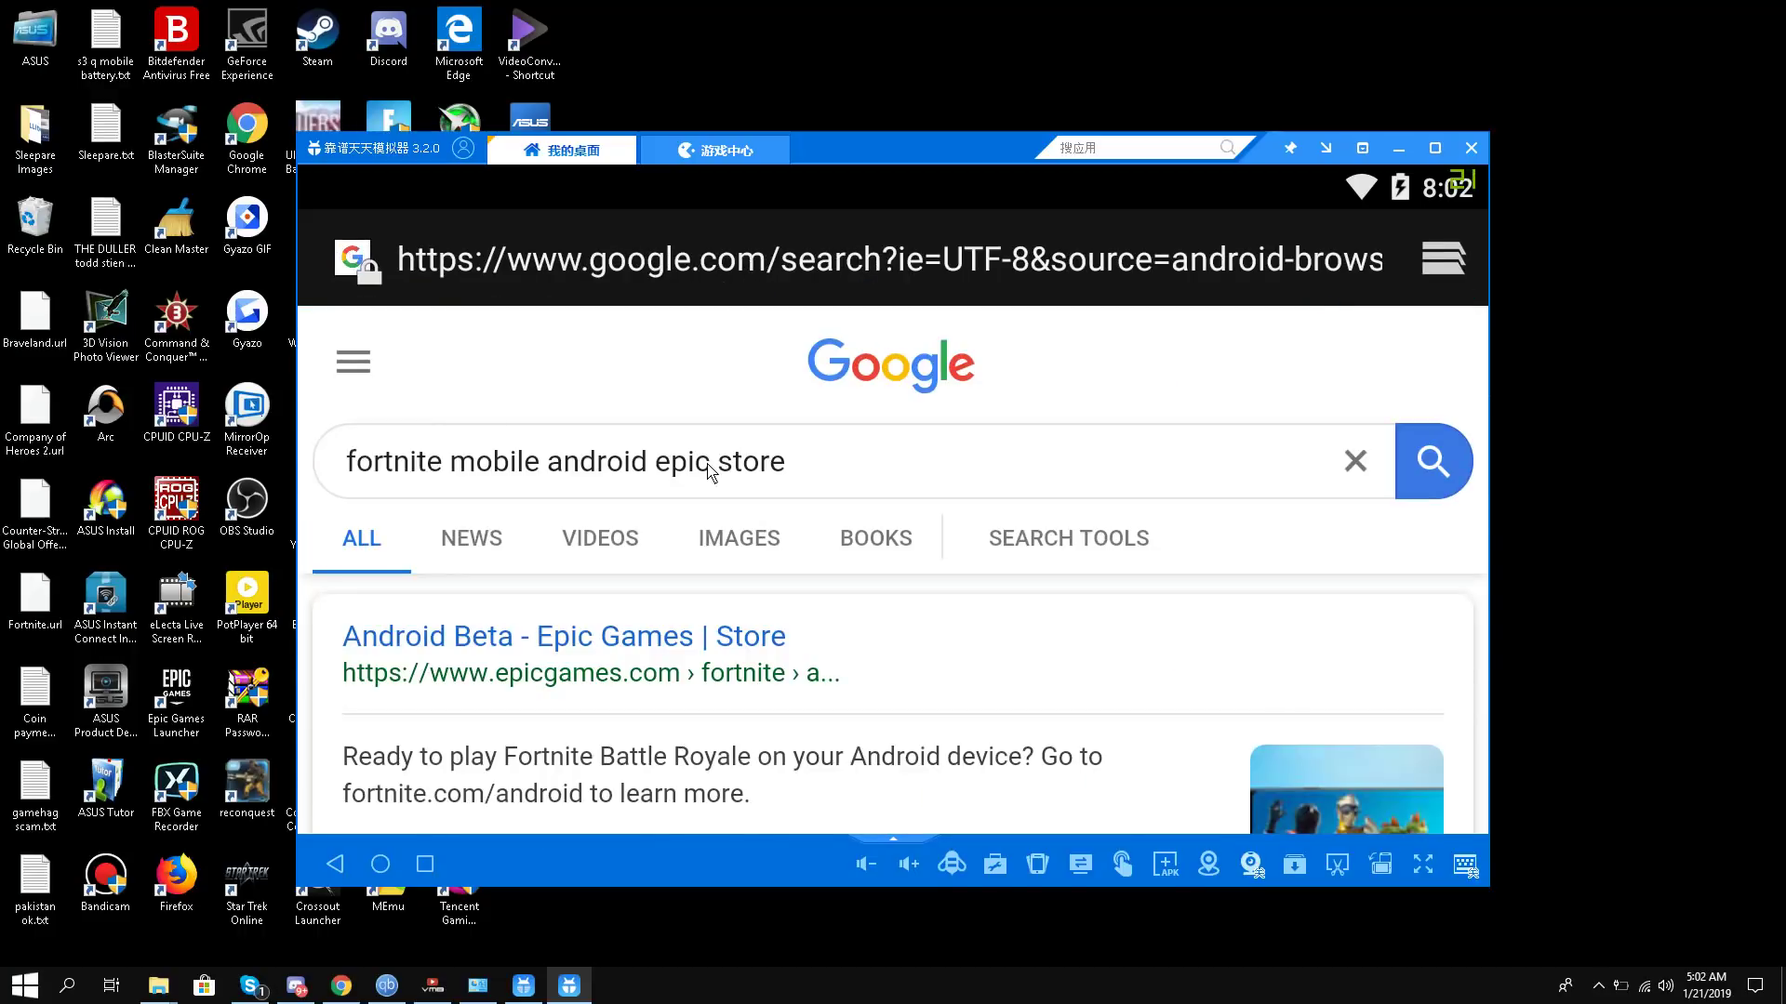
# Open the Epic Games Fortnite Android page, scroll to GET STARTED, then go back home.
pyautogui.click(667, 658)
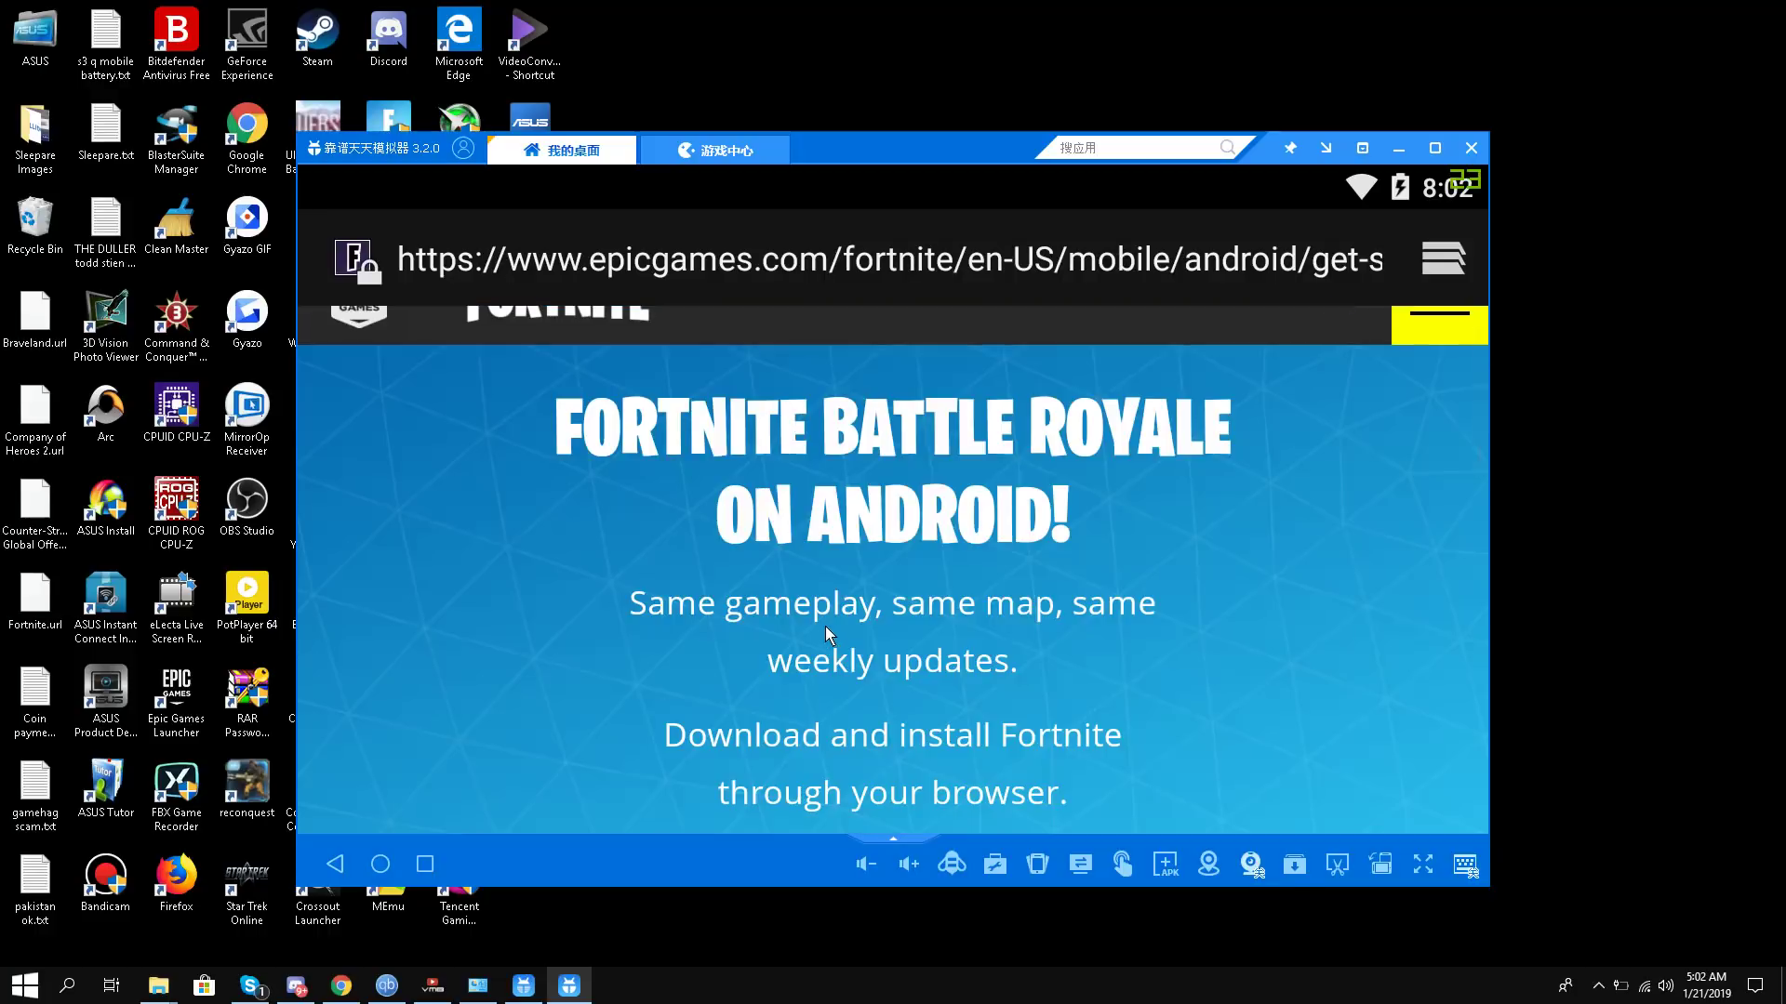
pyautogui.moveTo(824, 626); pyautogui.dragTo(943, 249)
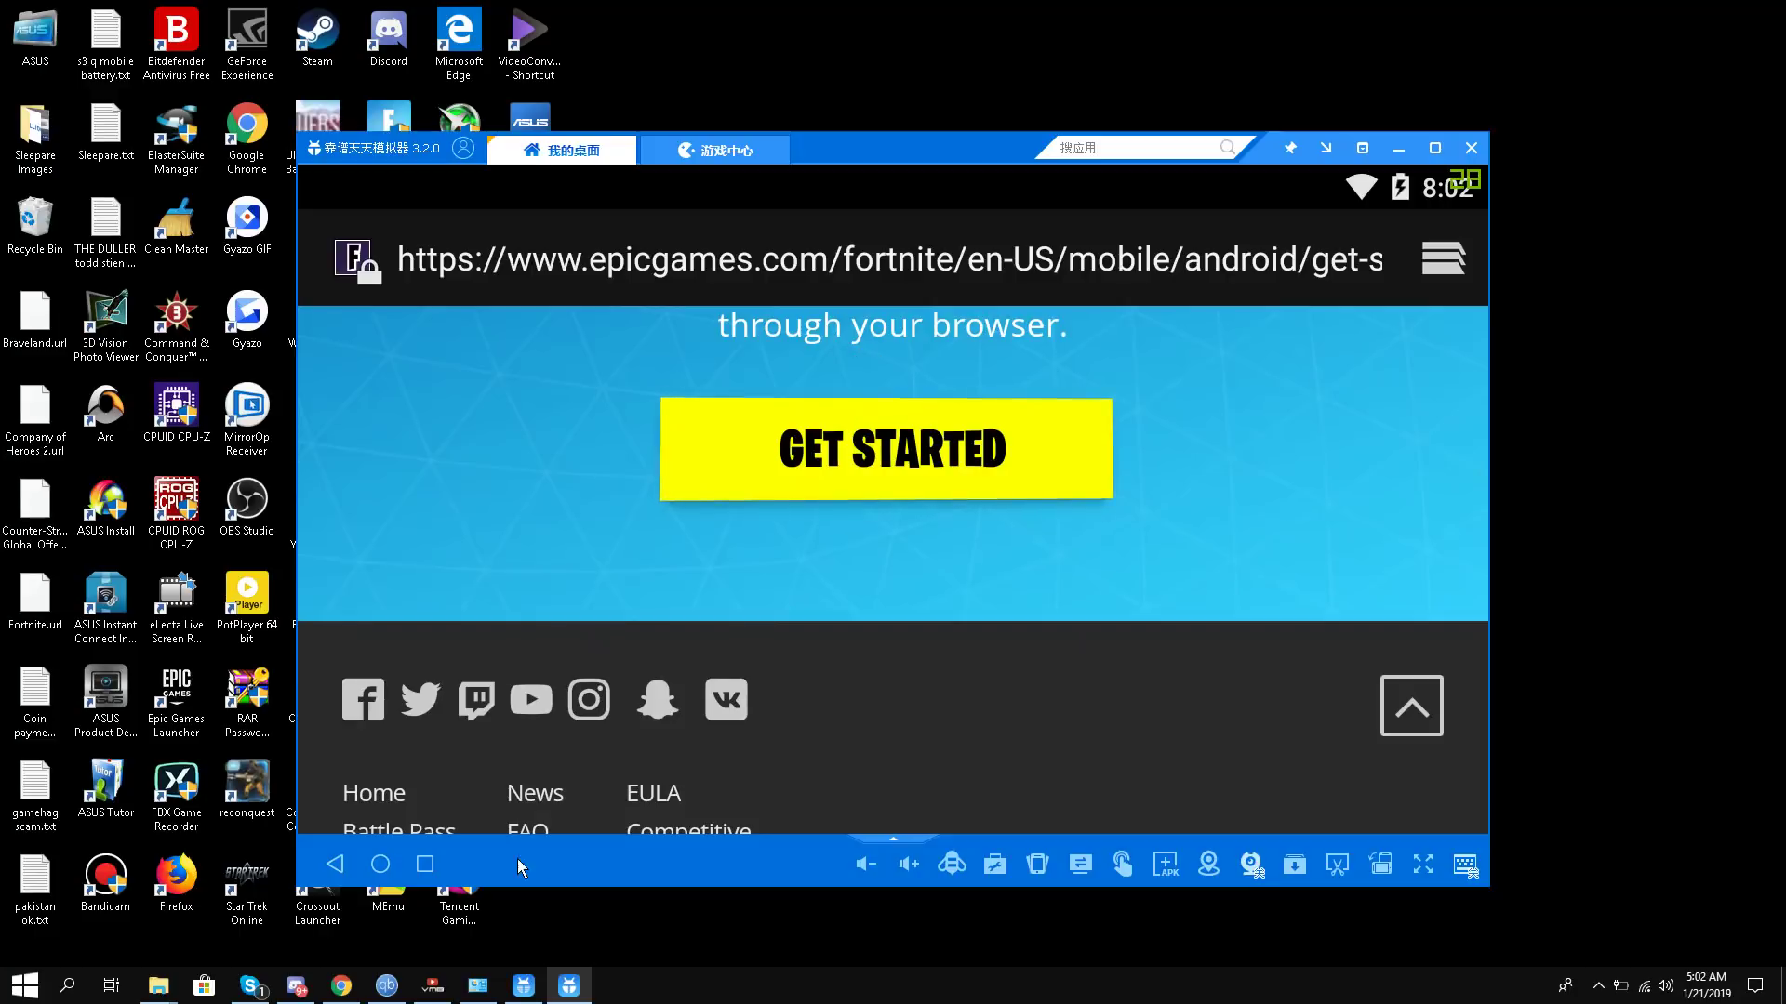
pyautogui.click(381, 864)
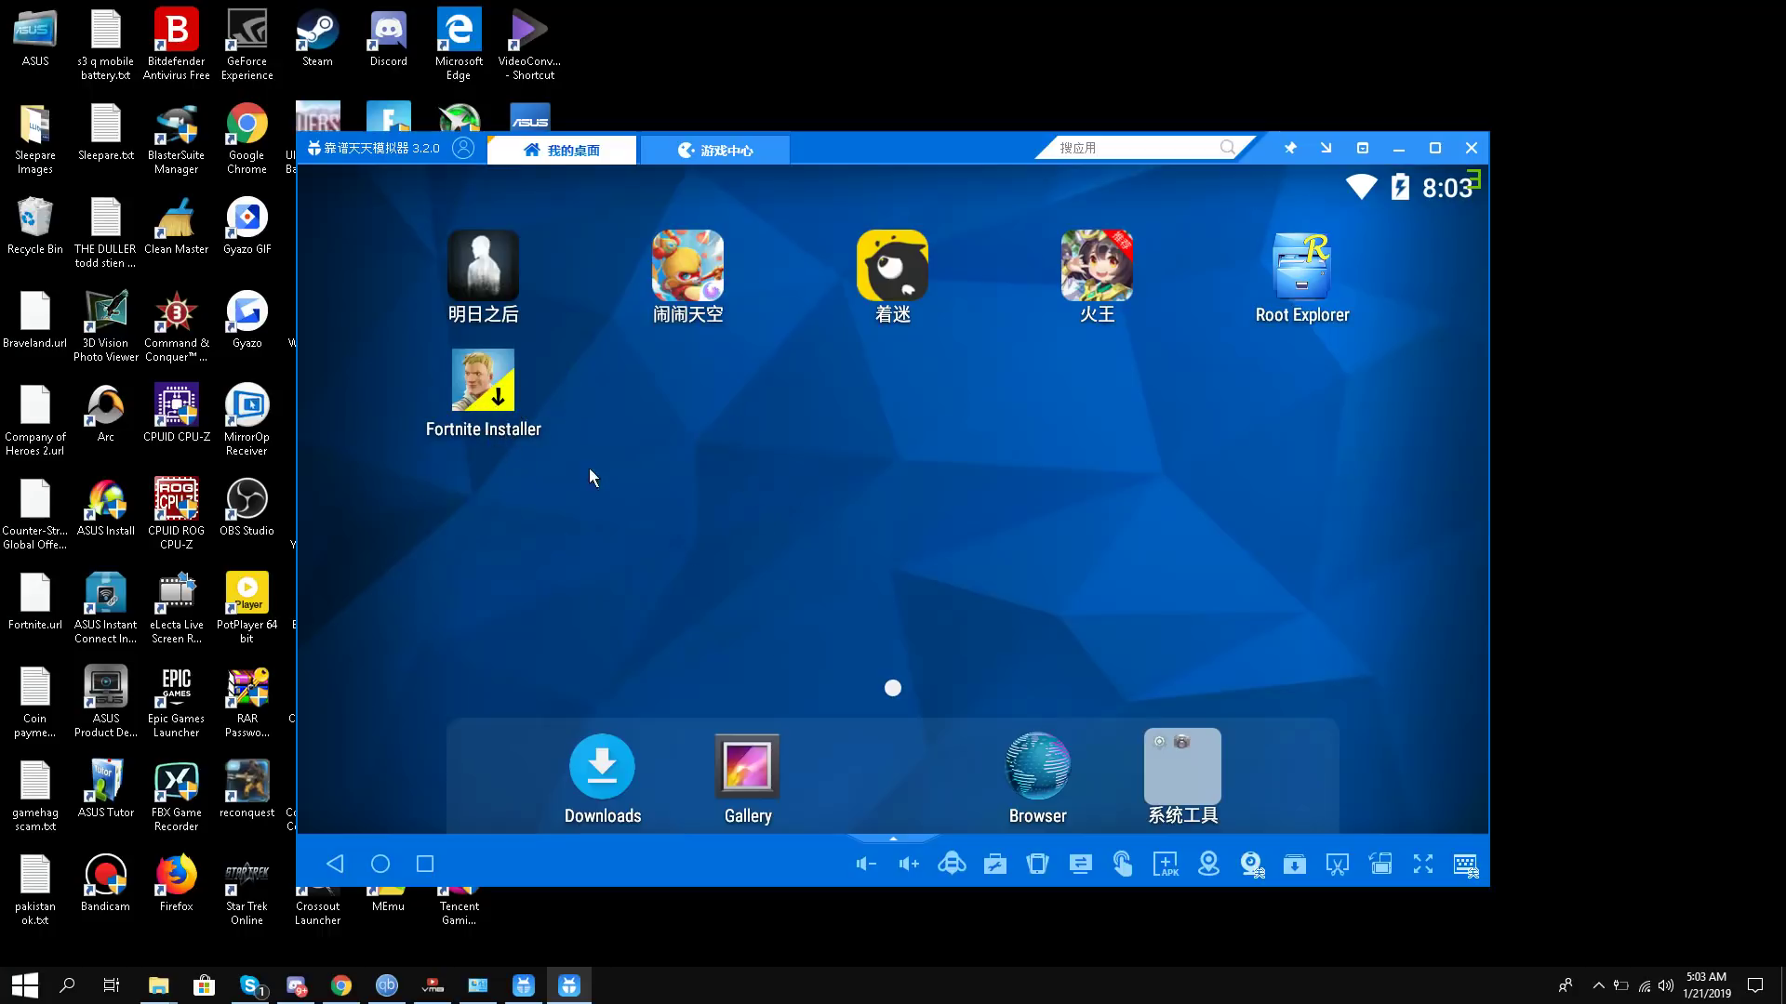
# Install the FortniteInstaller-2.1.3-1.apk update from Root Explorer using Package Installer.
pyautogui.click(1323, 246)
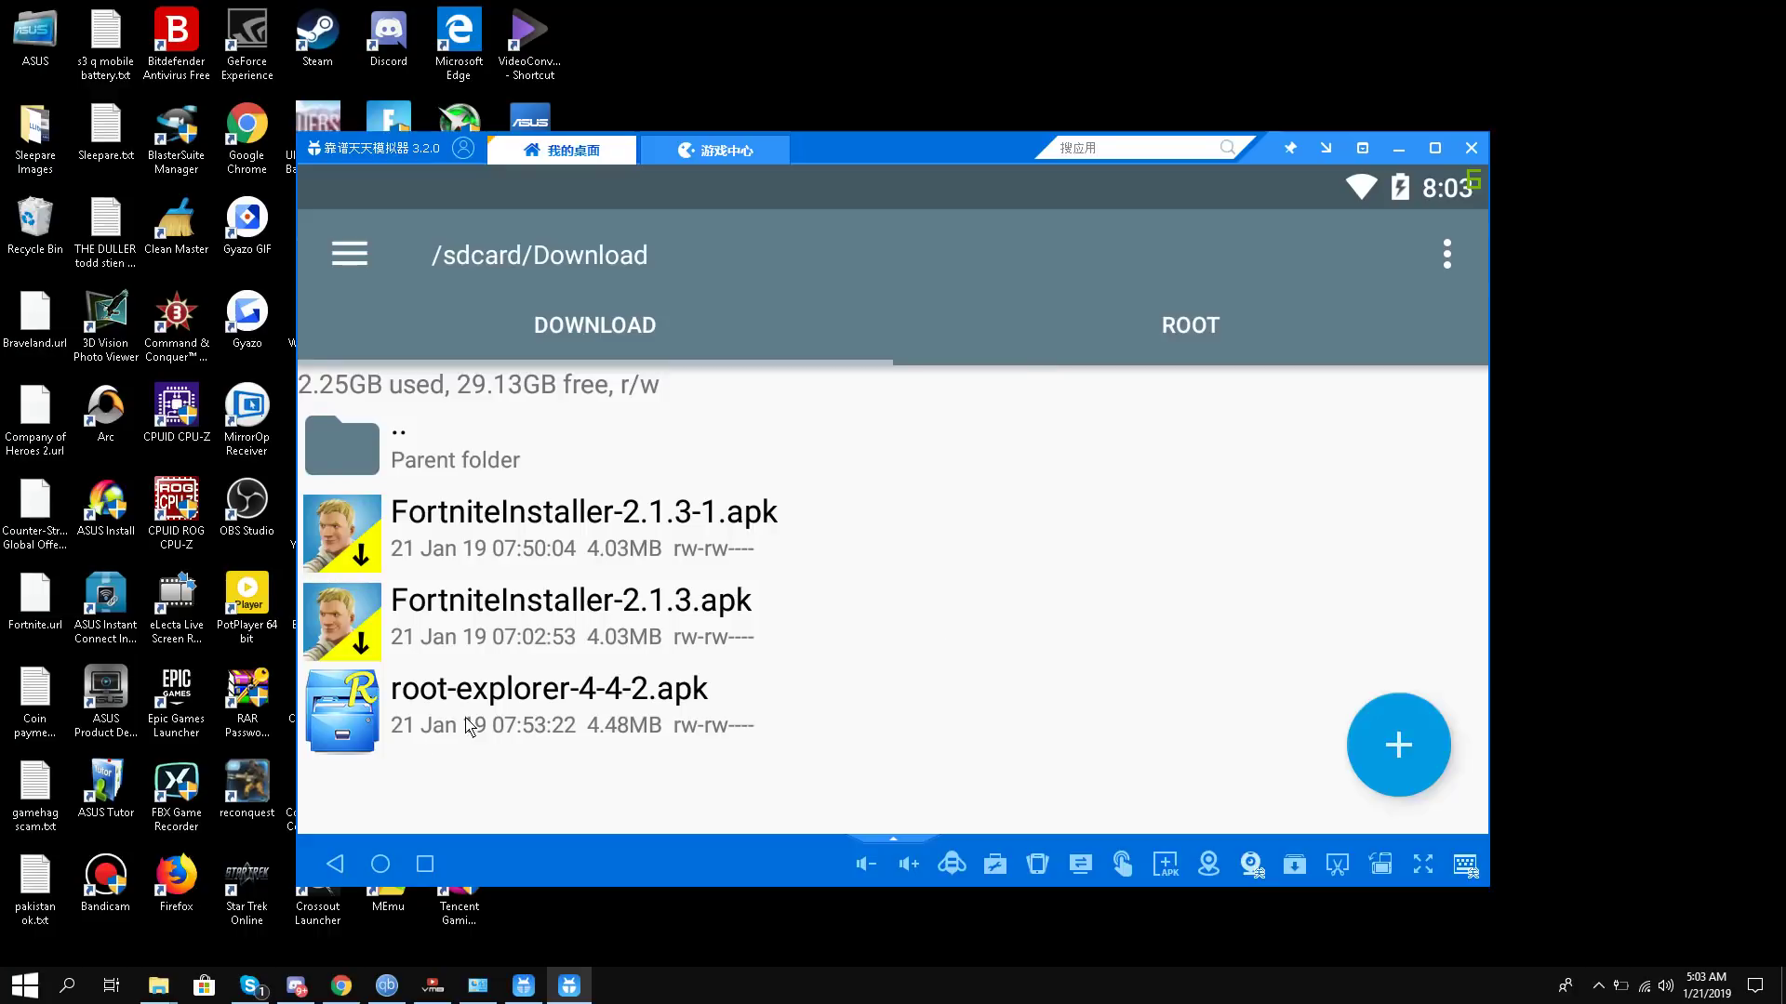
pyautogui.click(642, 530)
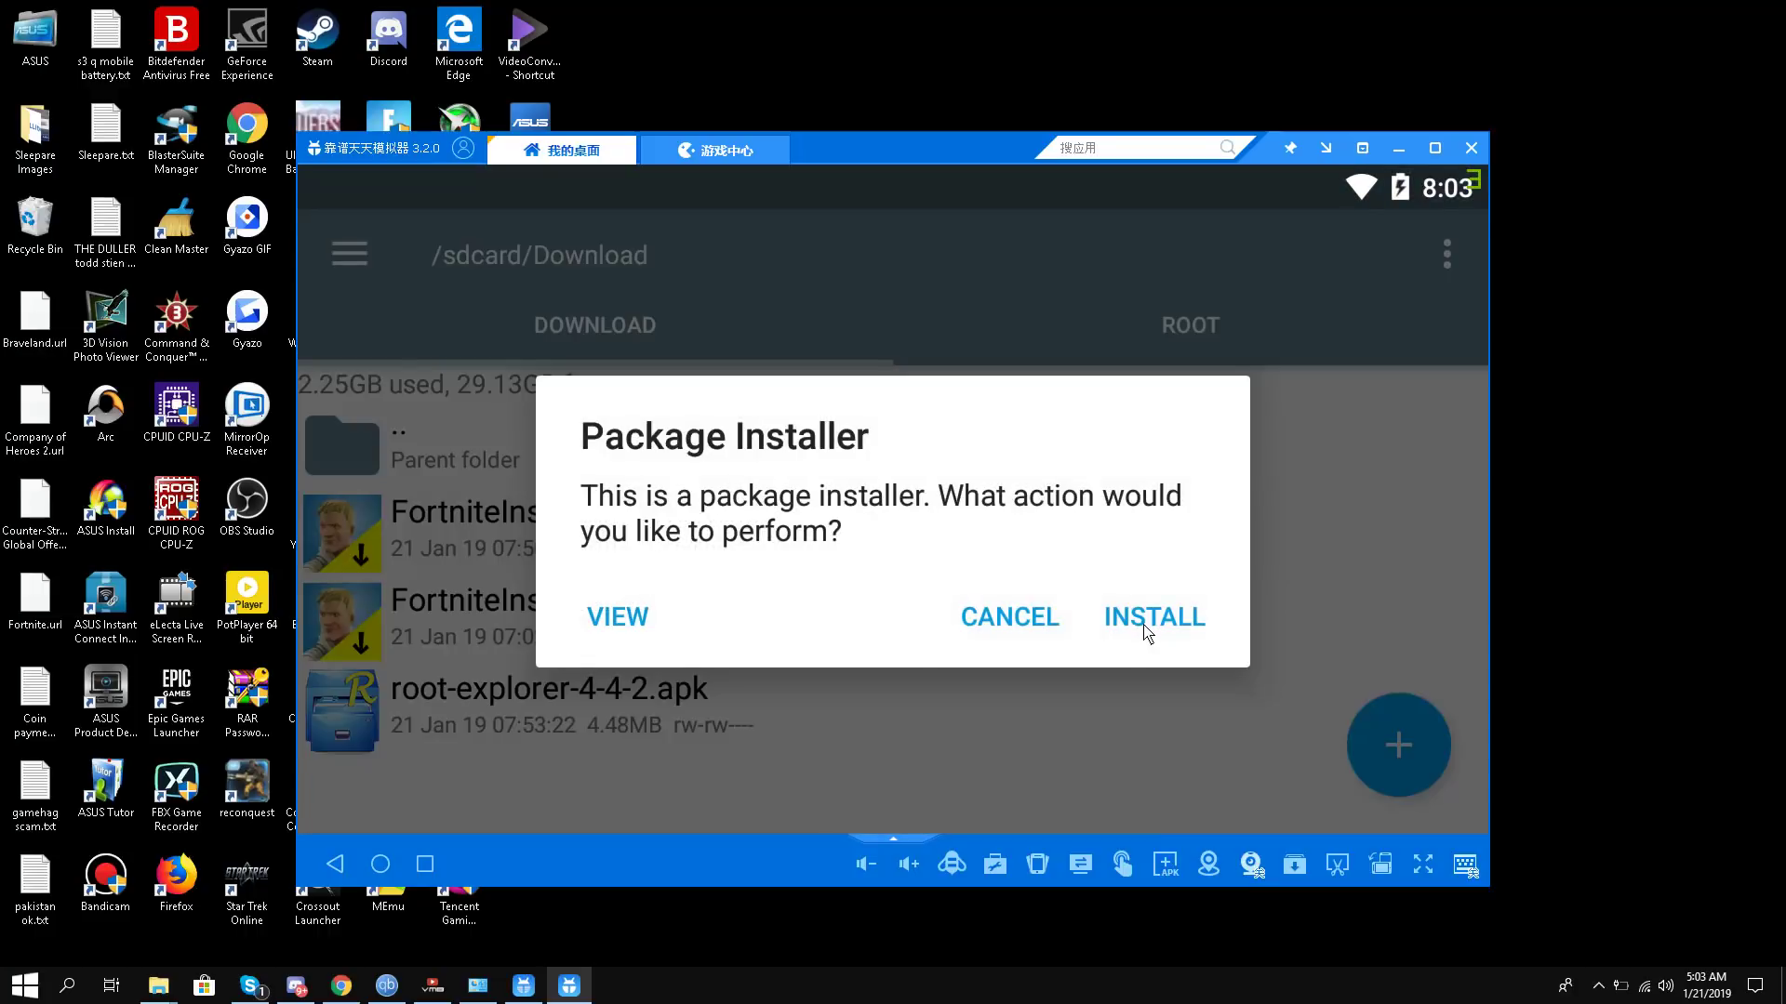
pyautogui.click(1148, 632)
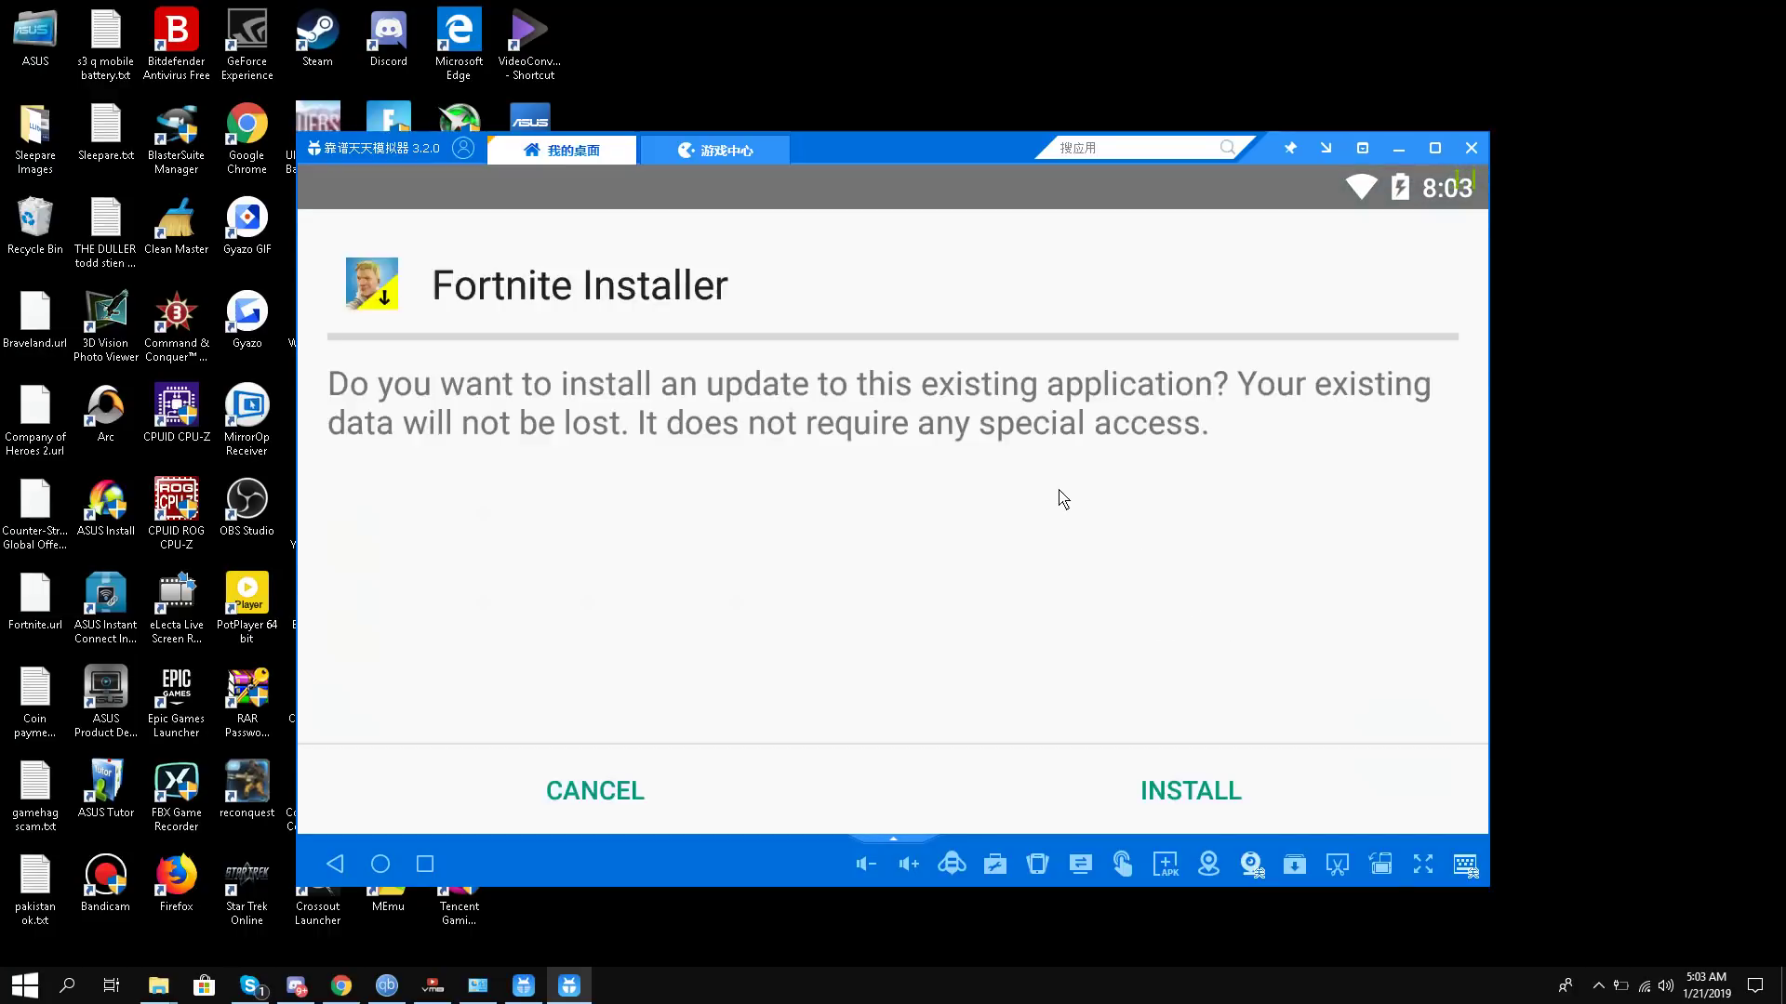
pyautogui.click(1107, 777)
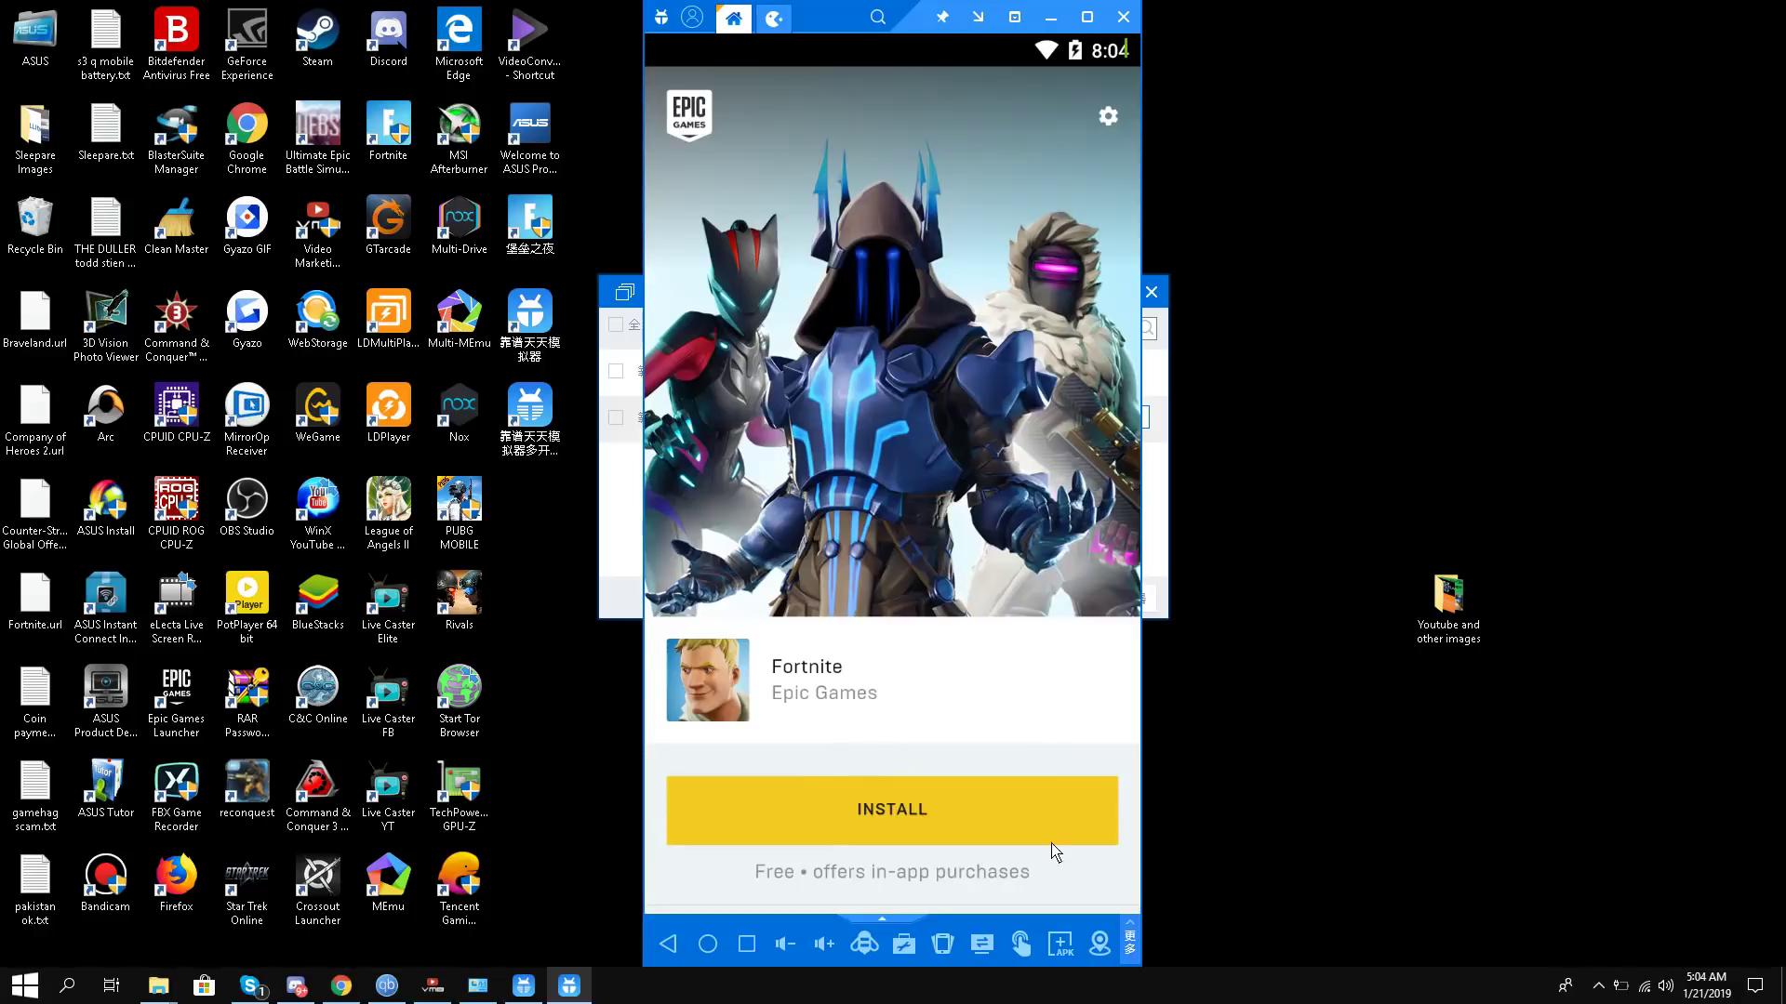
# Start the Fortnite download and maximize the emulator window.
pyautogui.click(967, 824)
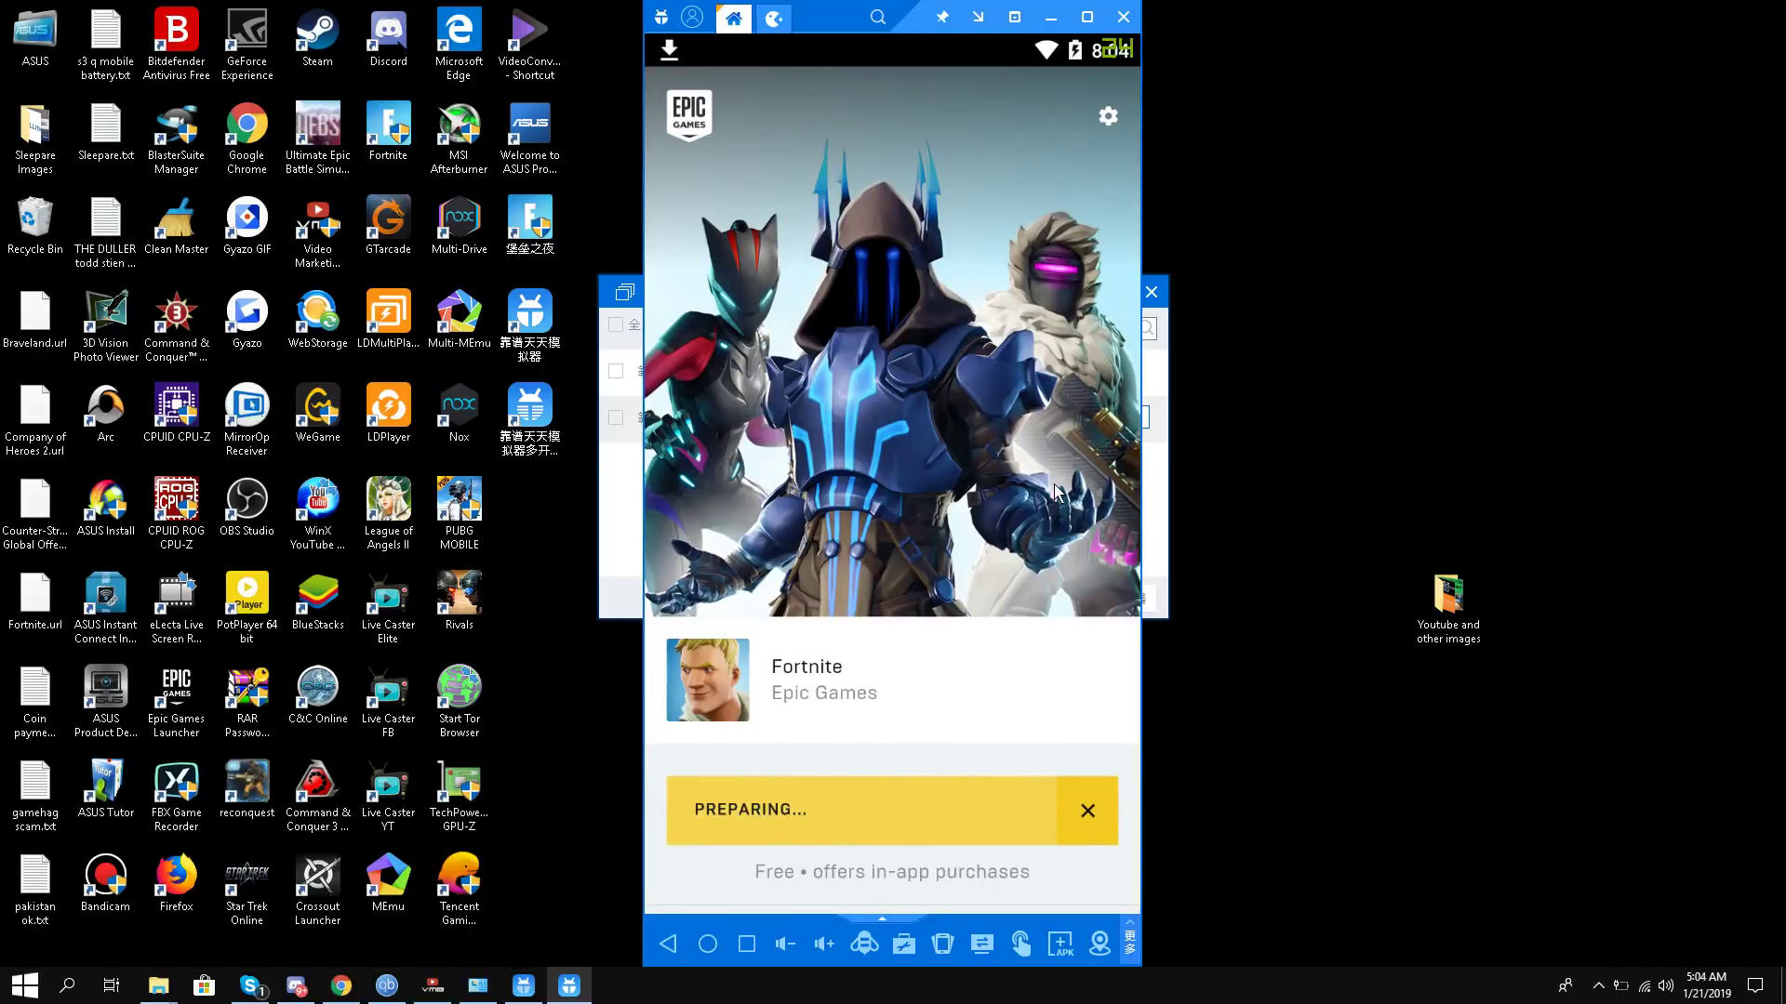
pyautogui.click(1086, 17)
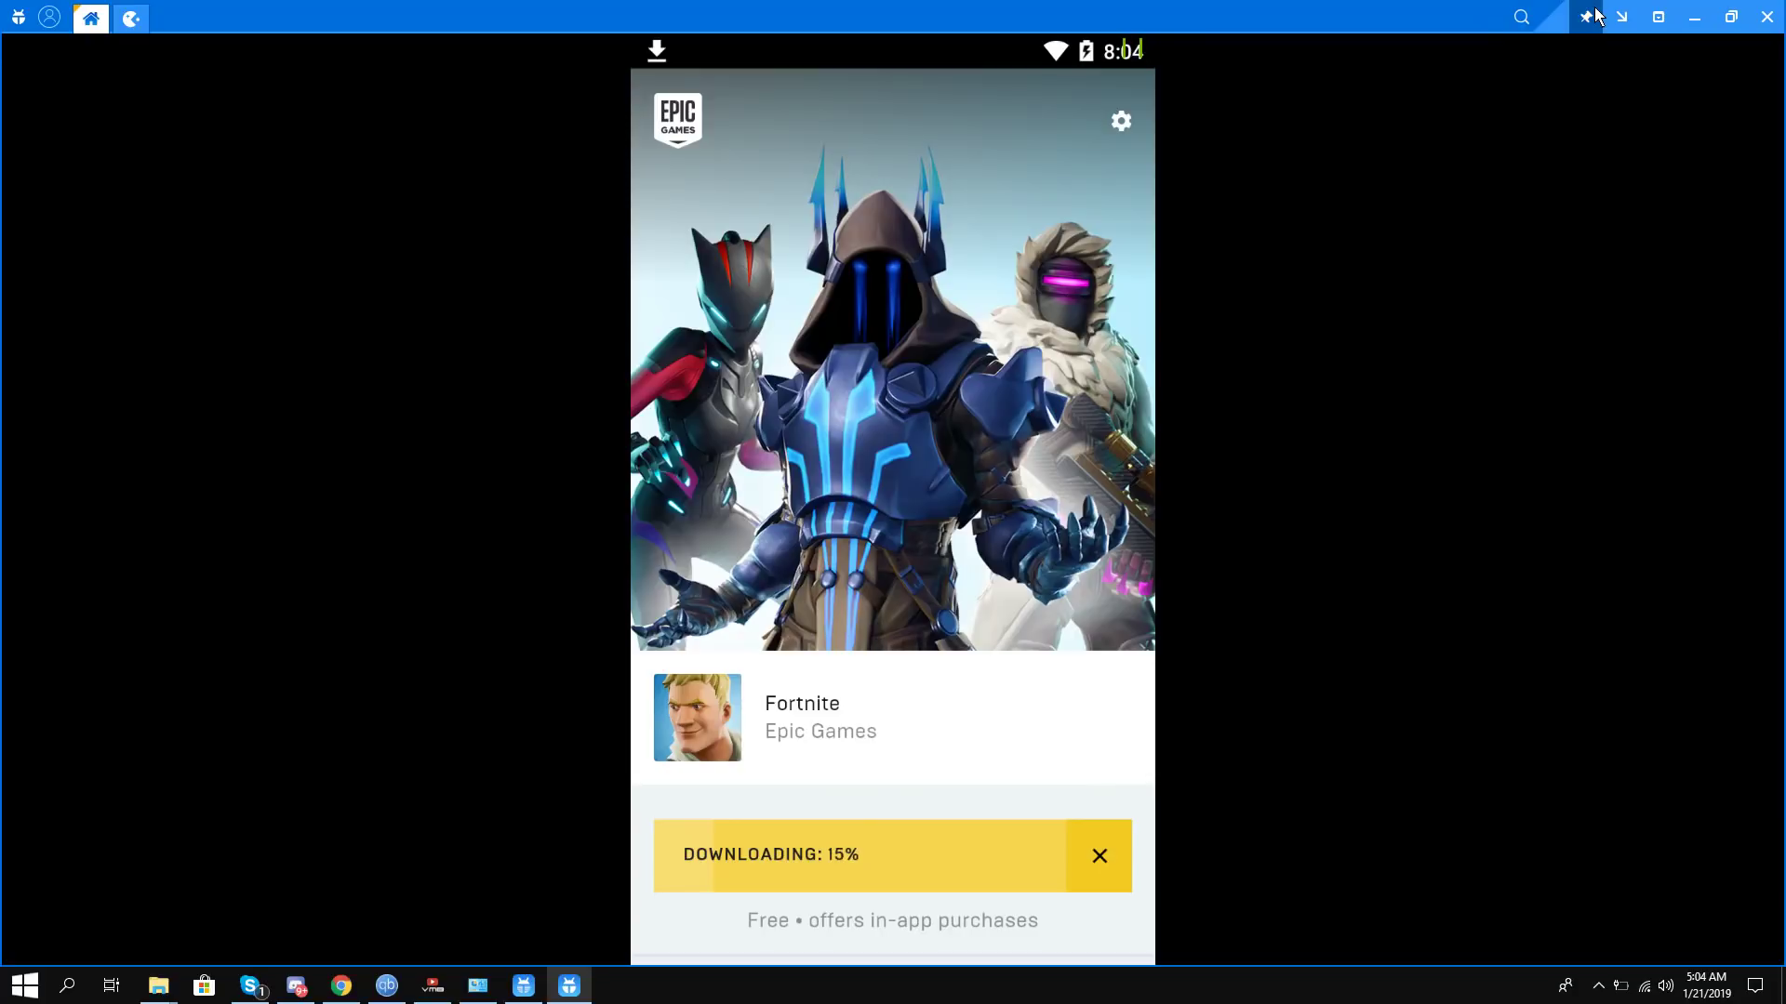
# Browse the 关于, 属性设置 and 高级设置 tabs of 软件设置, then close it without saving.
pyautogui.click(1659, 20)
pyautogui.click(1665, 48)
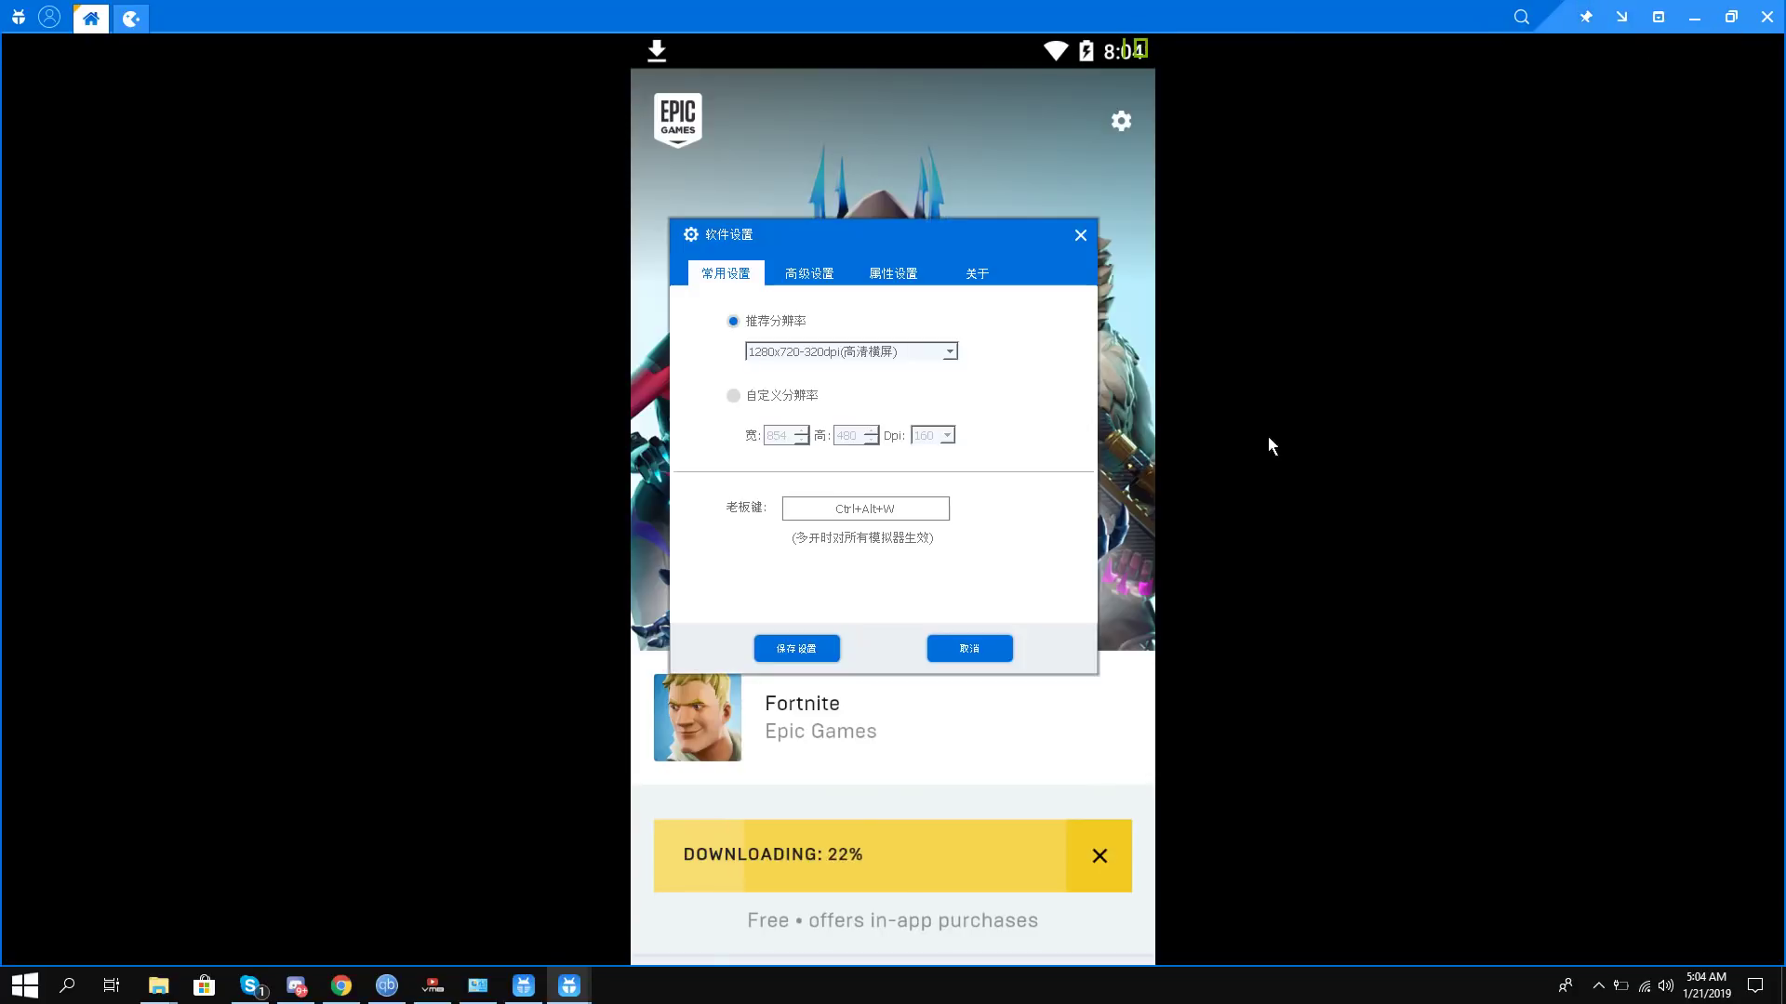
pyautogui.click(986, 283)
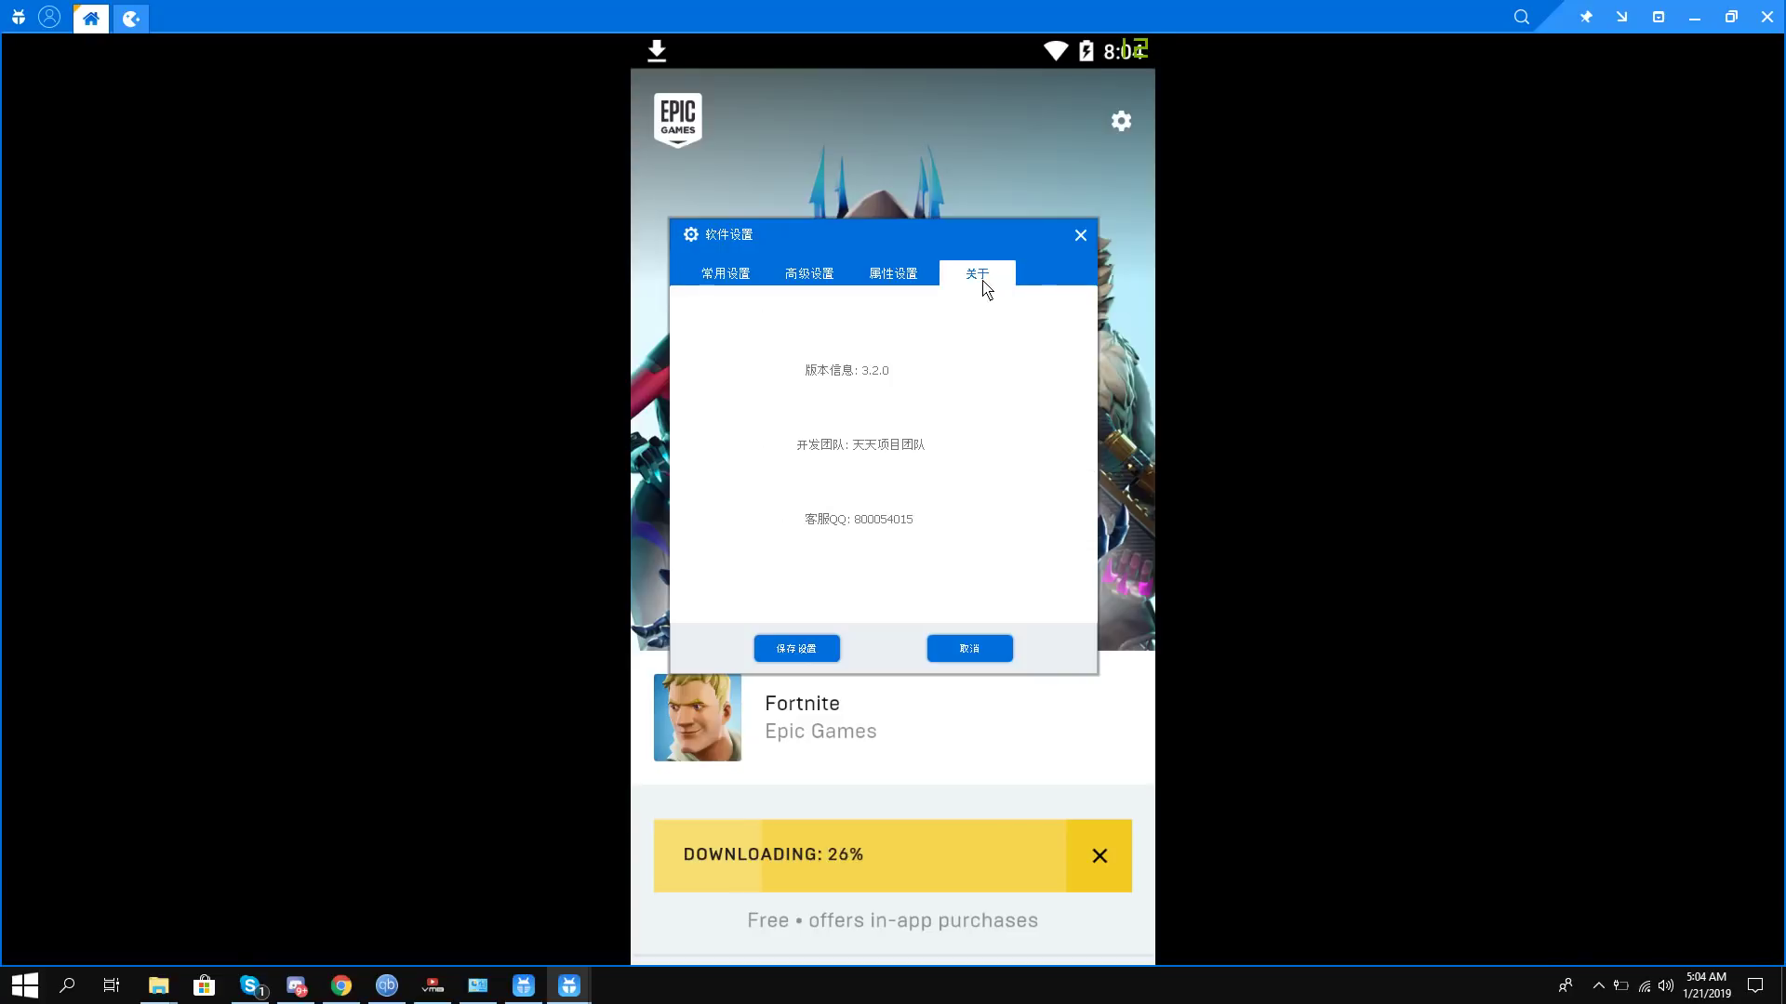
pyautogui.click(926, 279)
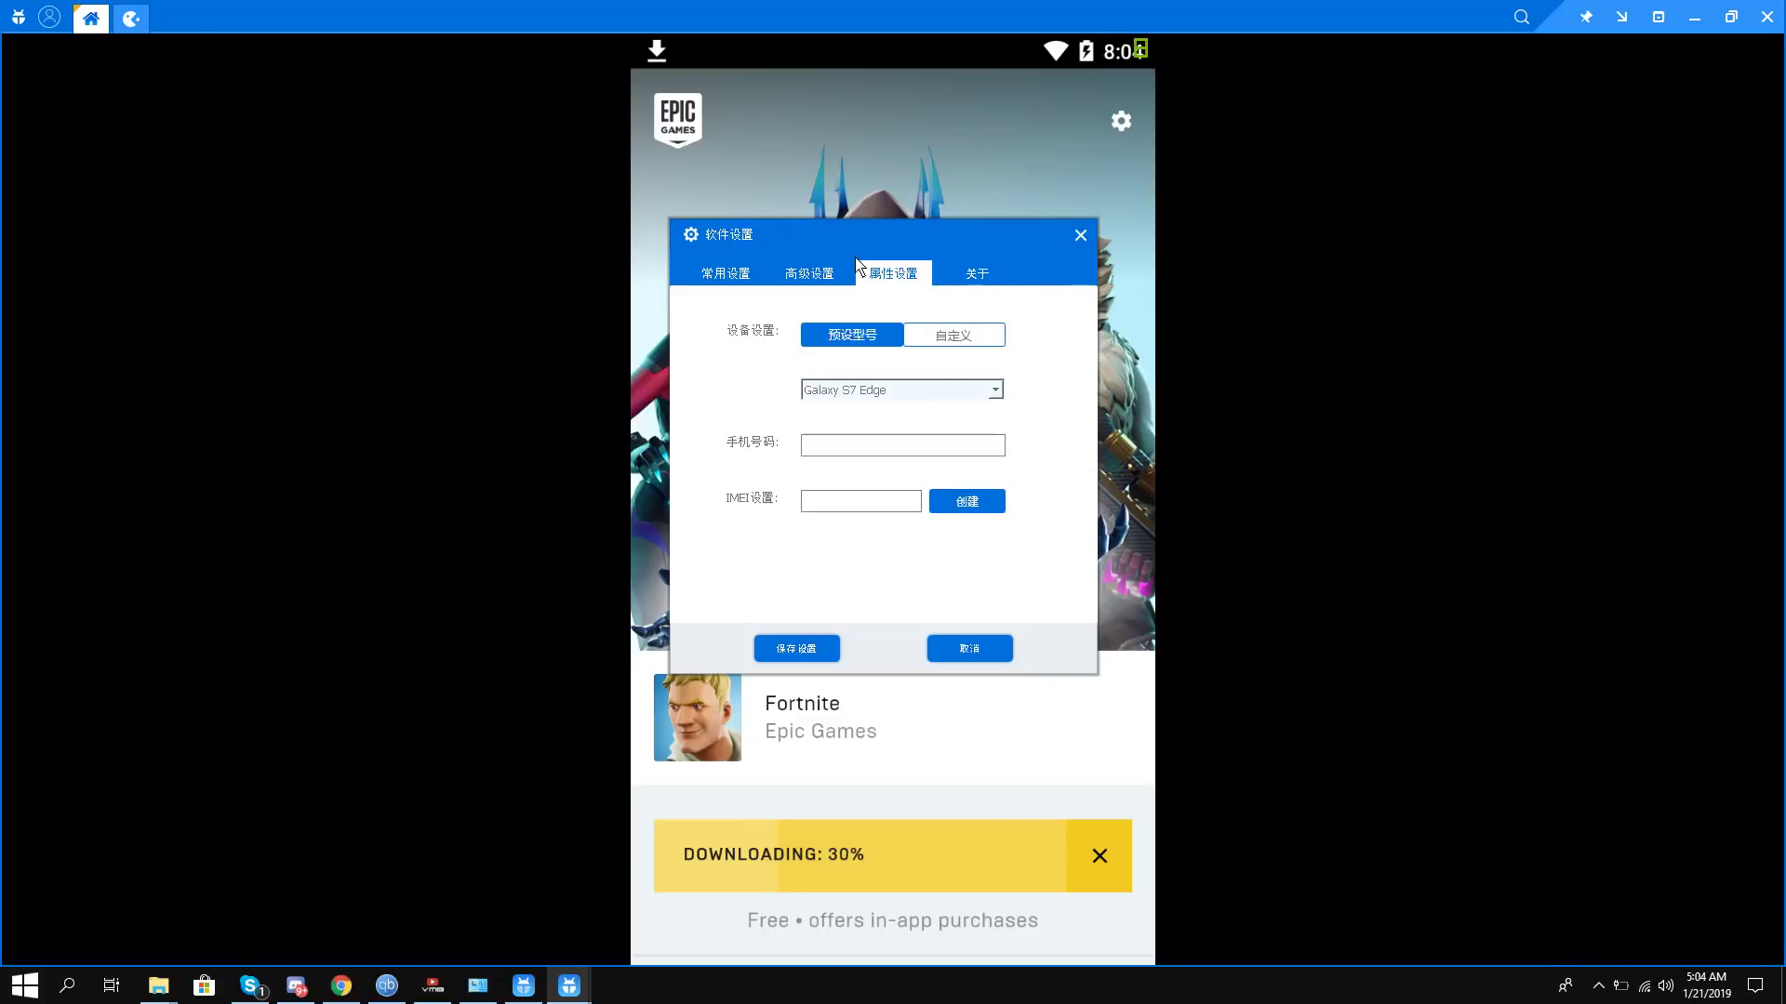
pyautogui.click(840, 276)
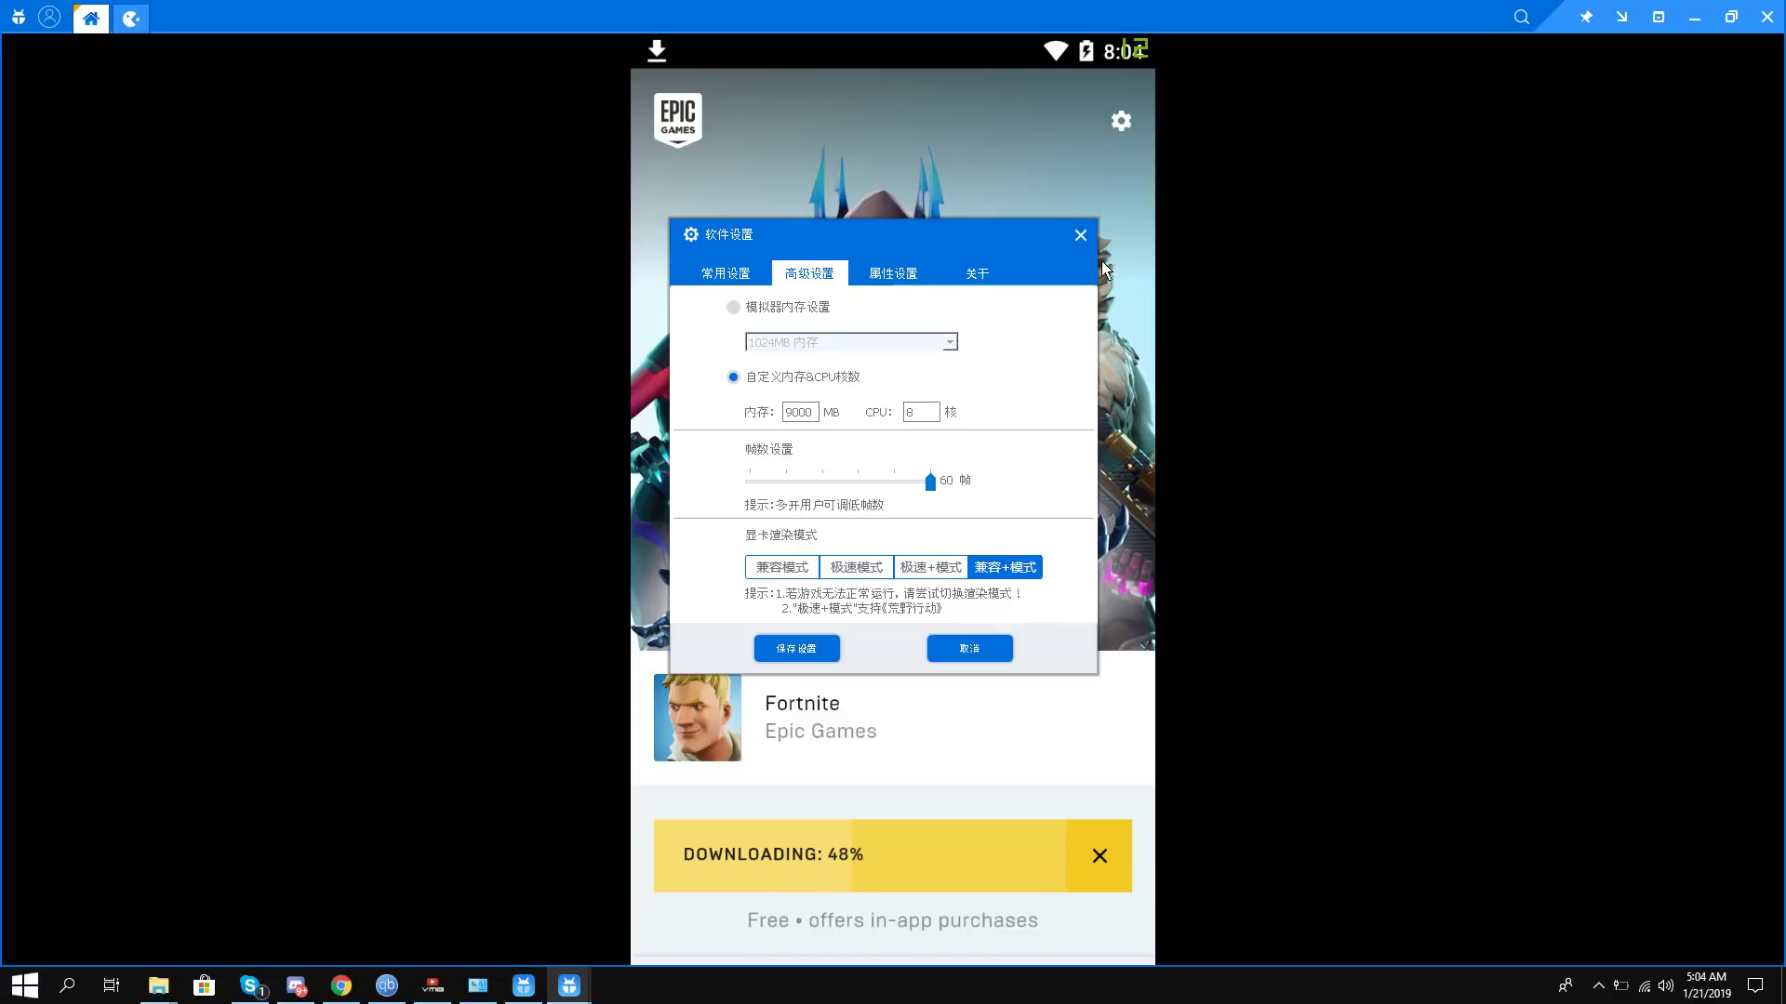
pyautogui.click(1081, 237)
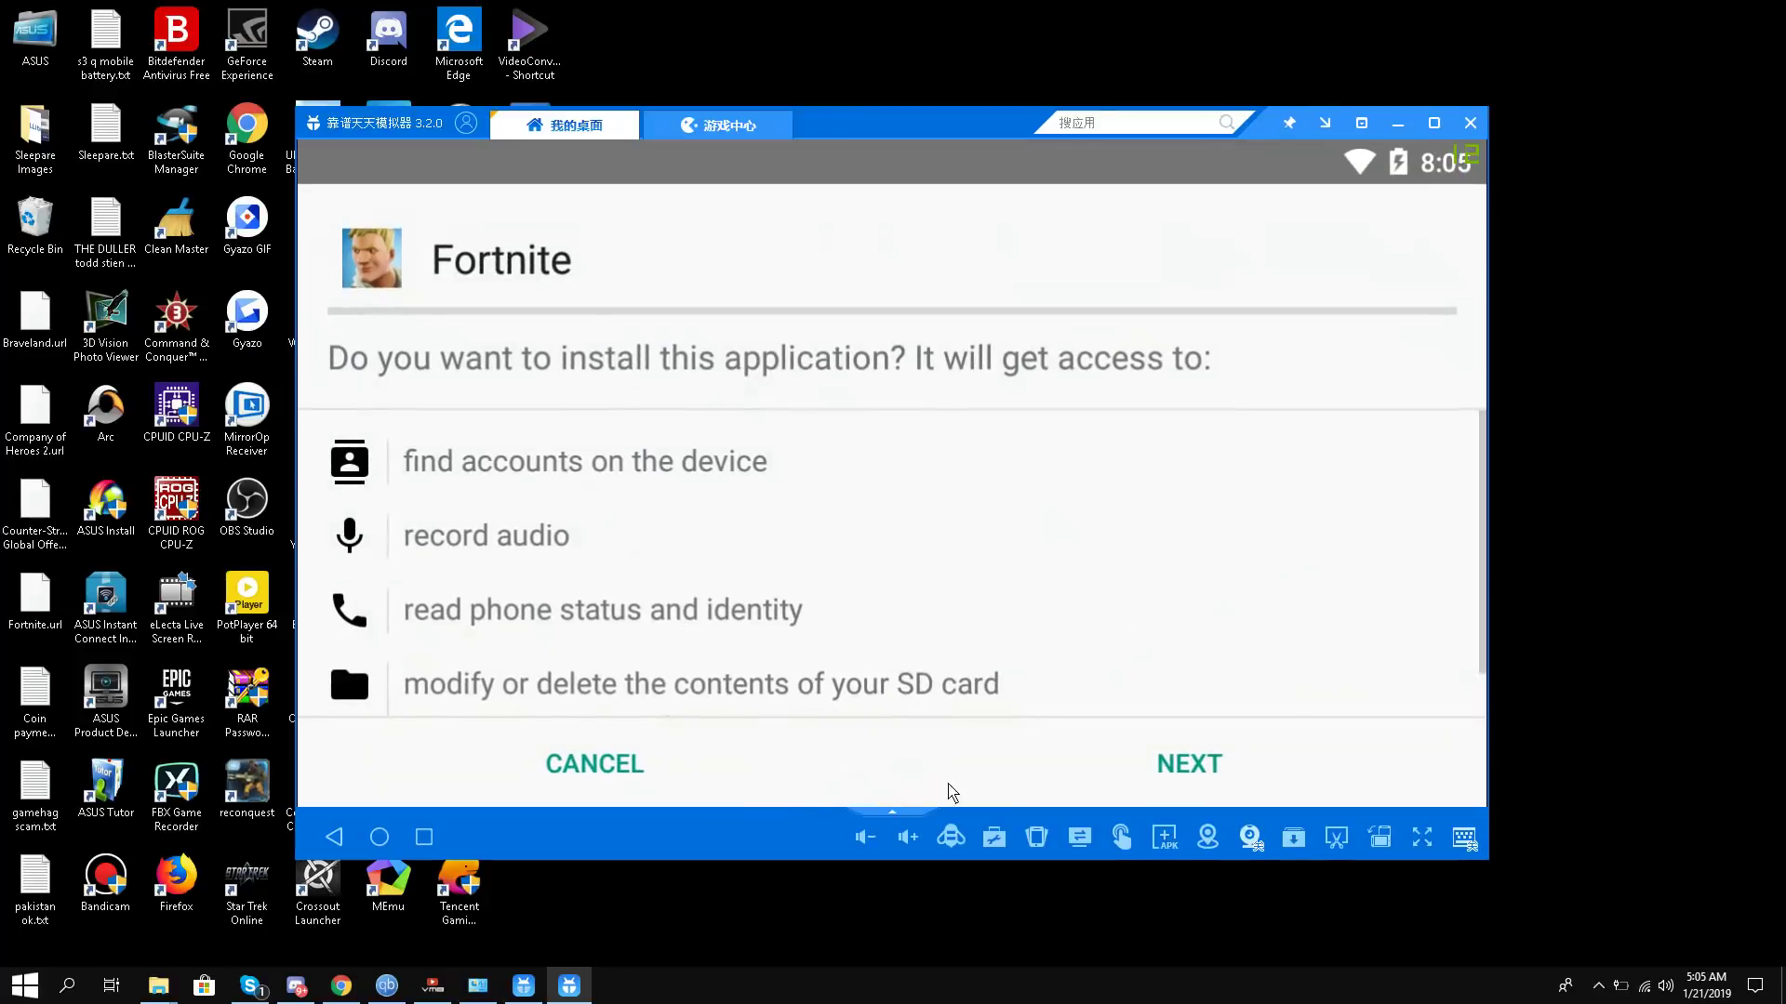
# Accept Fortnite's requested permissions and install the app.
pyautogui.click(1102, 783)
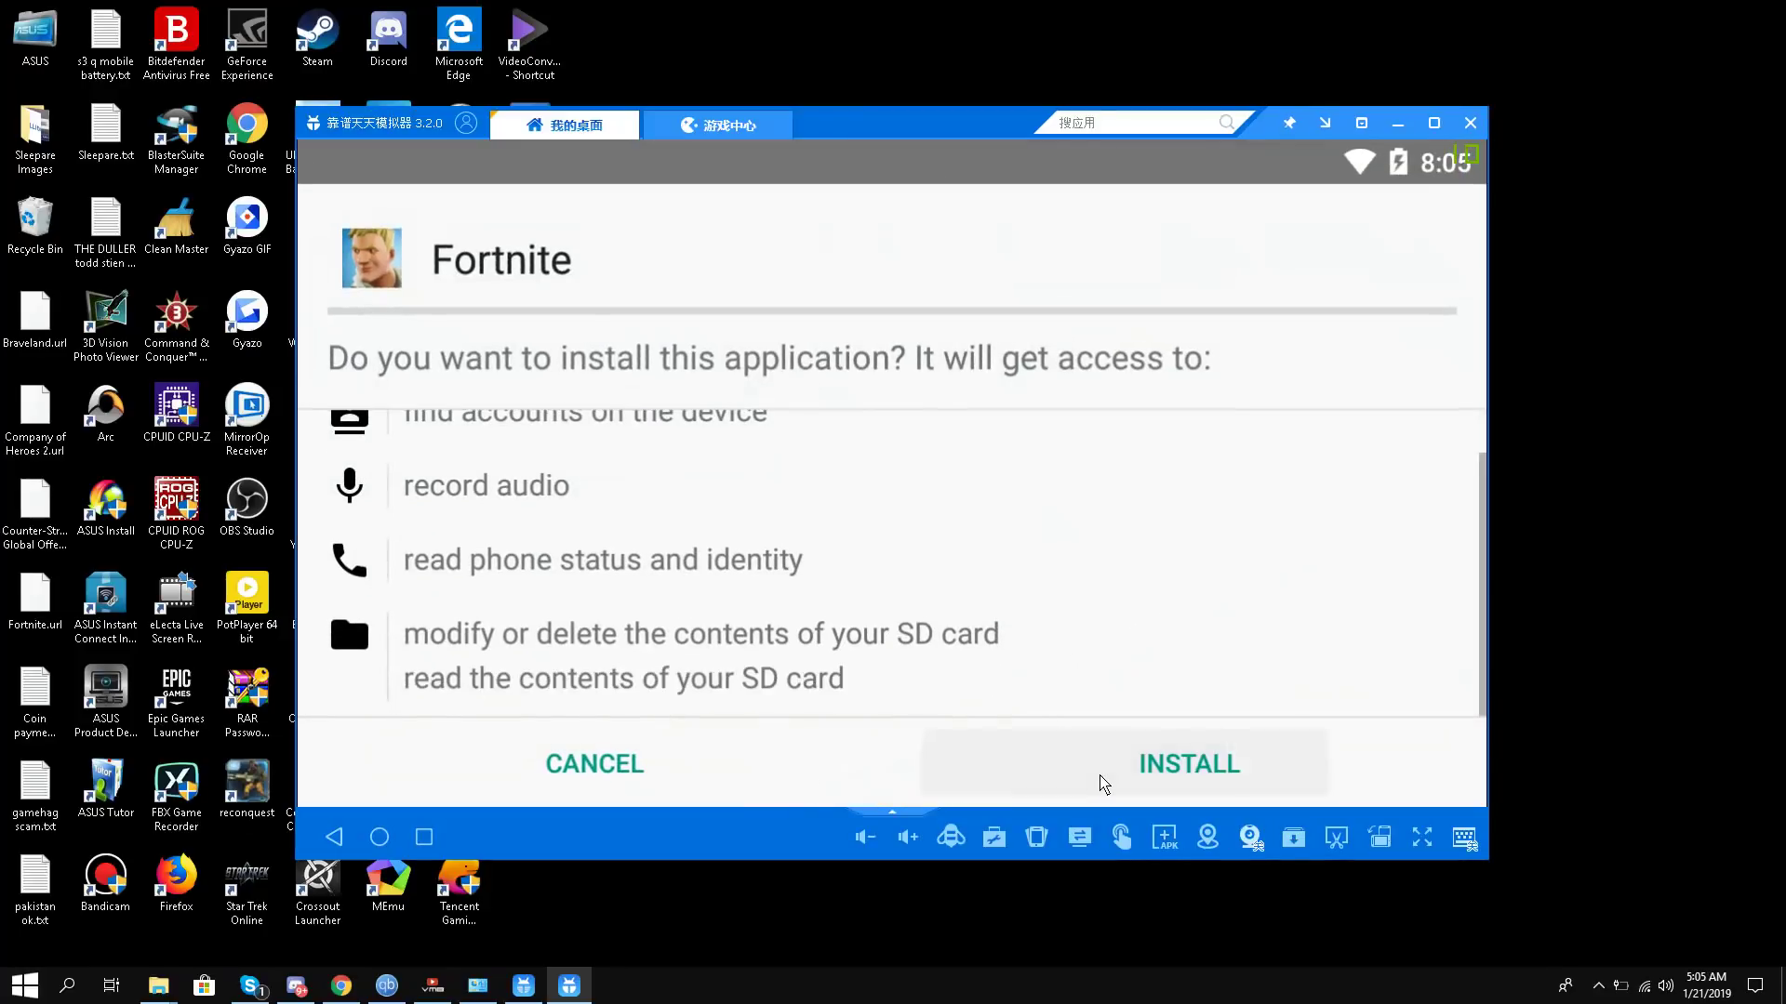
pyautogui.click(1125, 772)
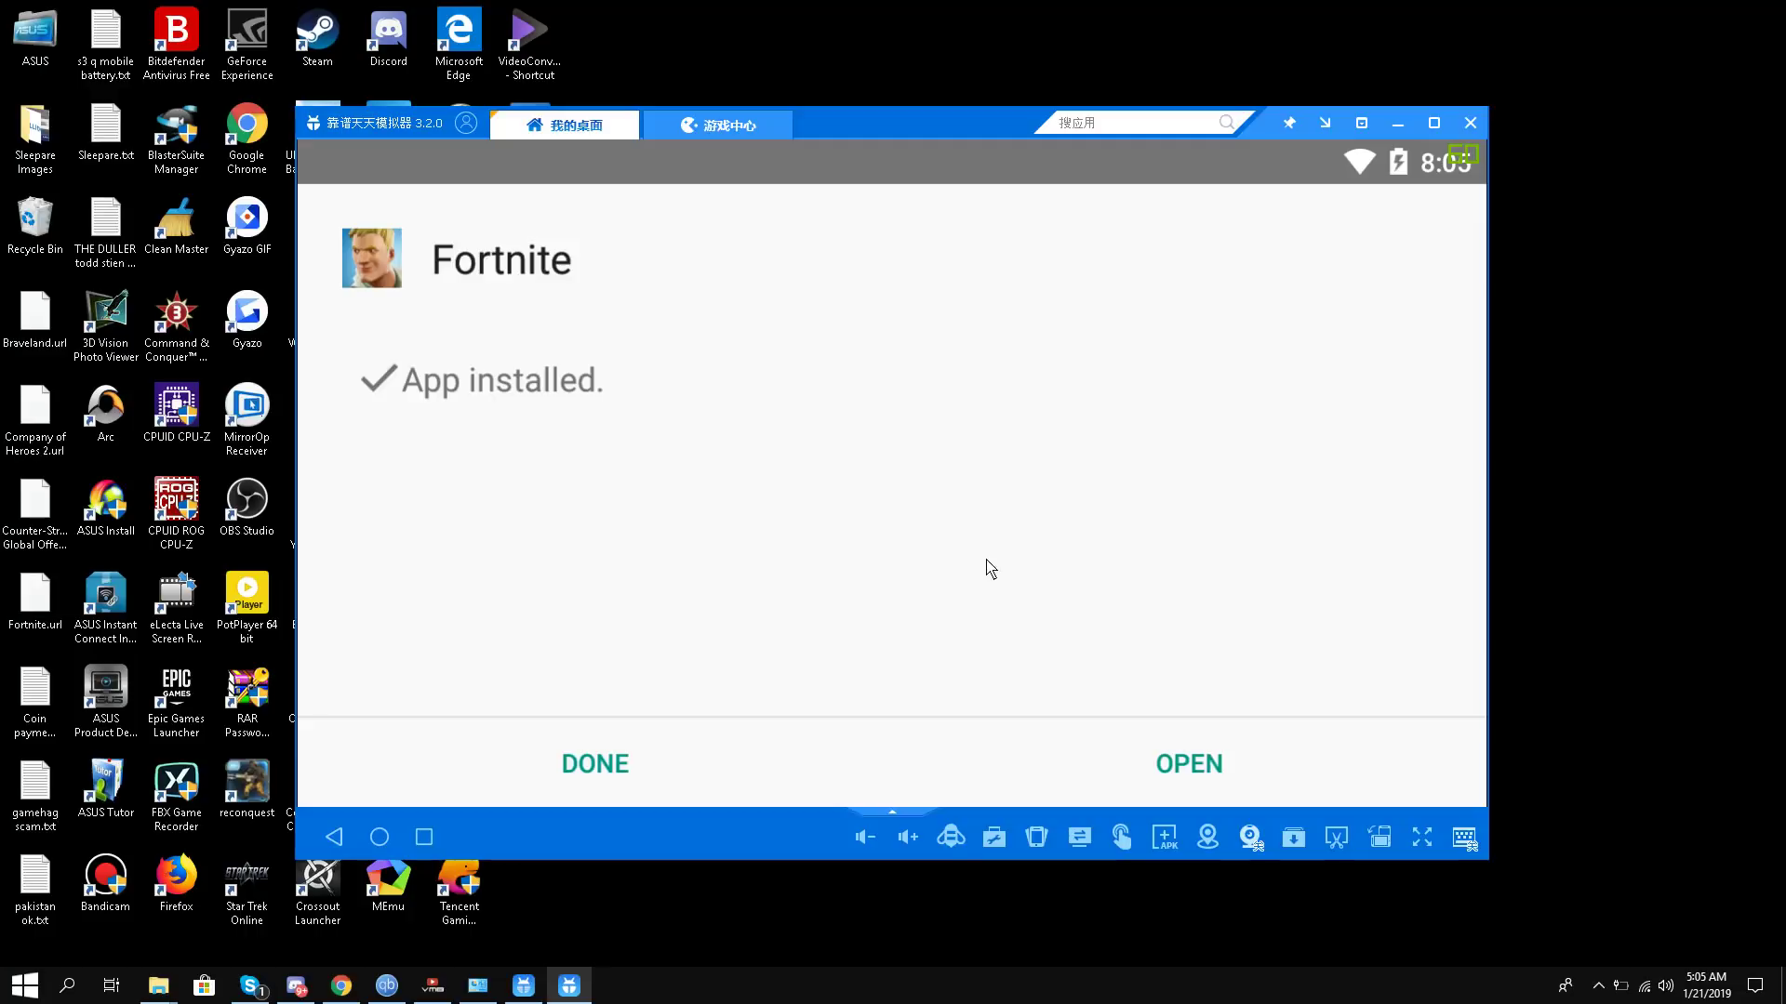
# Launch Fortnite, dismiss the unsupported texture format error, and restore the emulator window.
pyautogui.click(1105, 741)
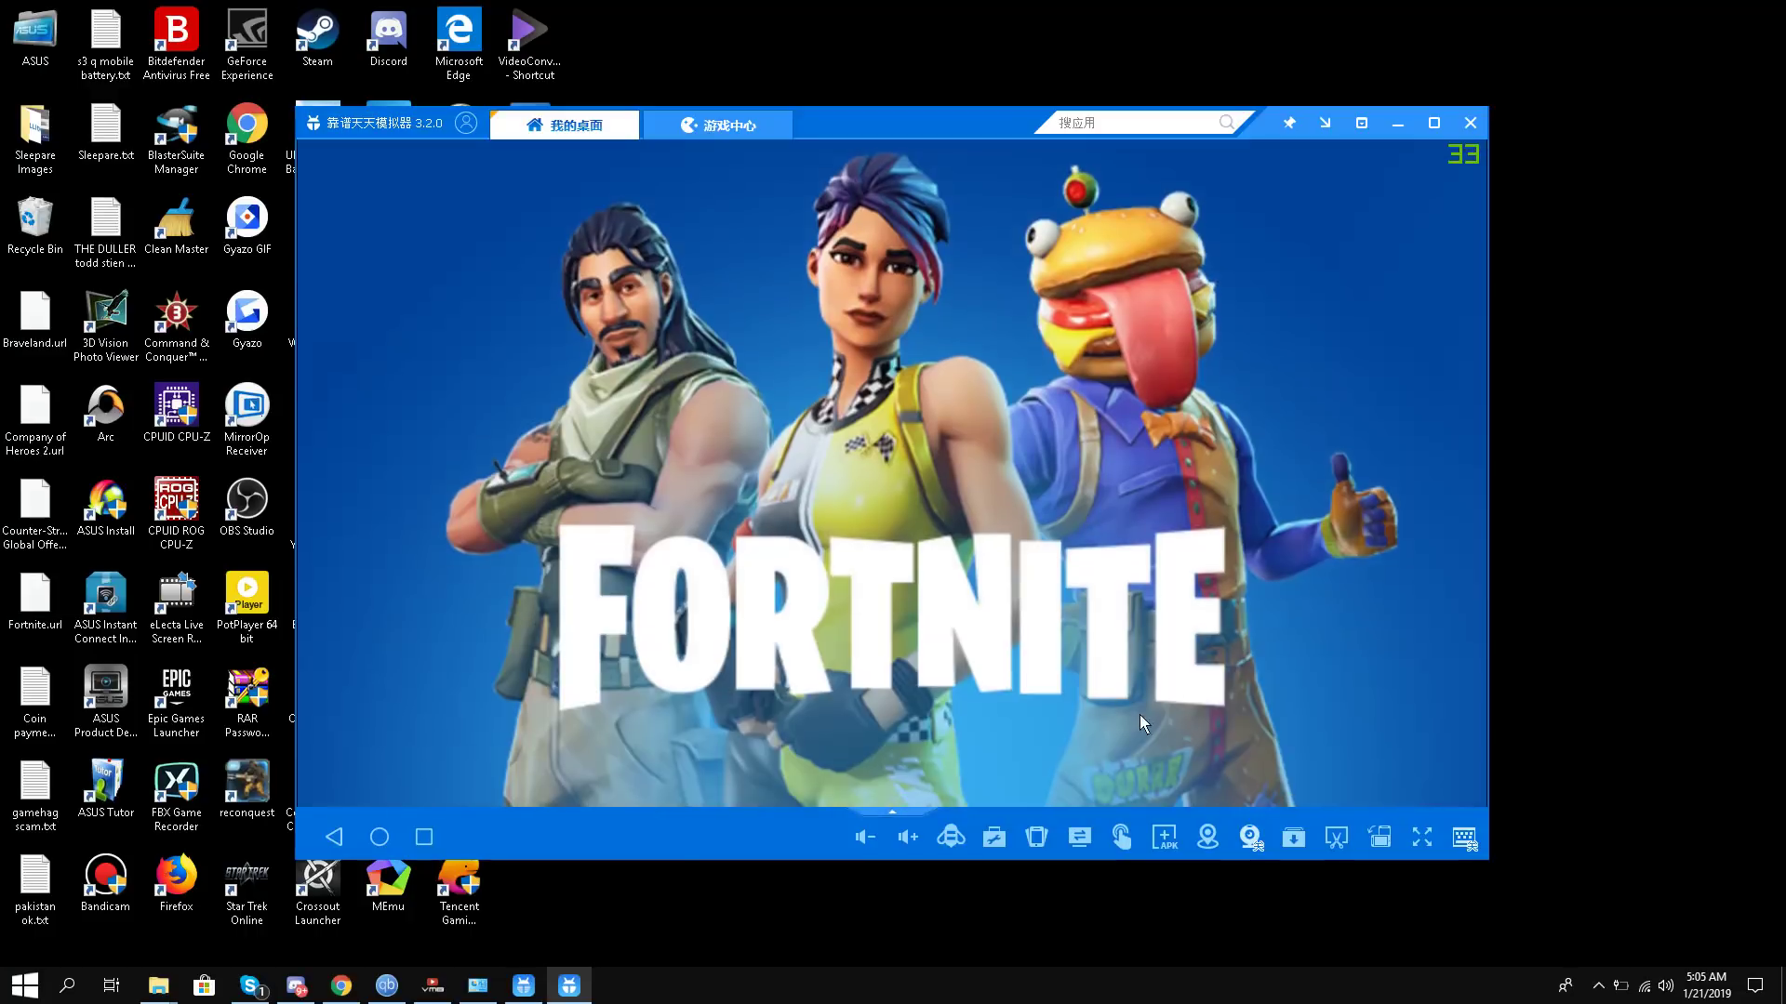
pyautogui.click(1435, 130)
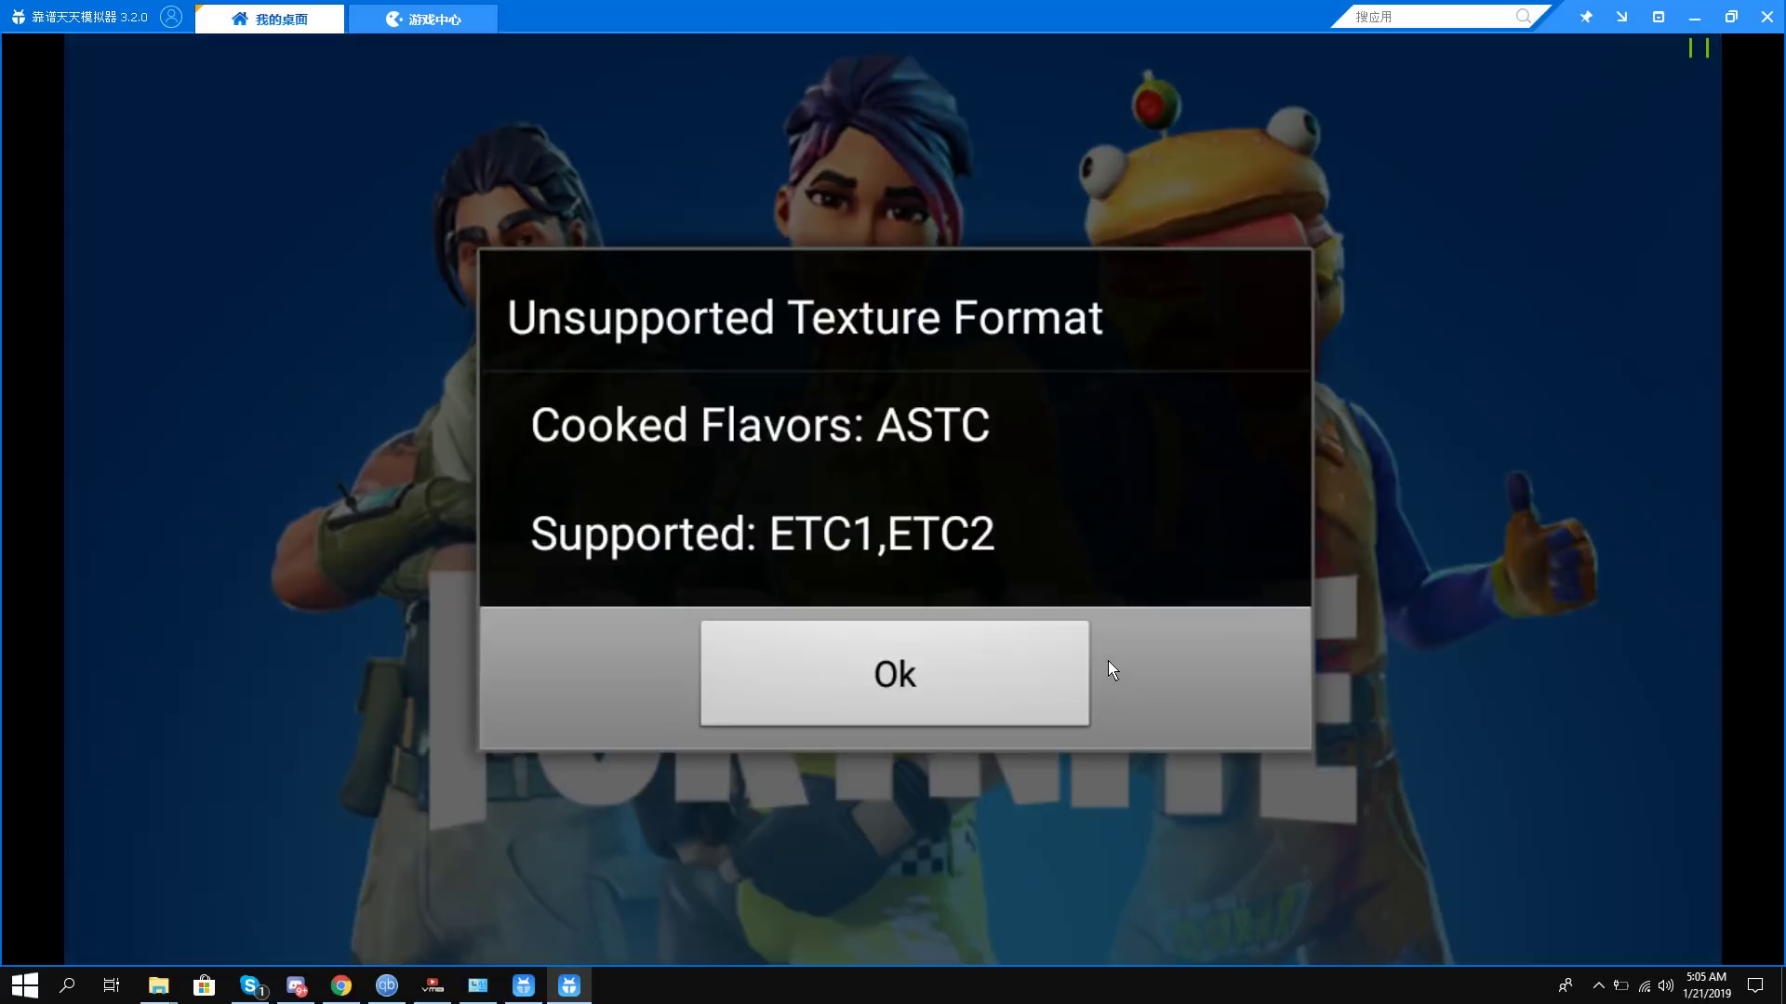
pyautogui.click(958, 716)
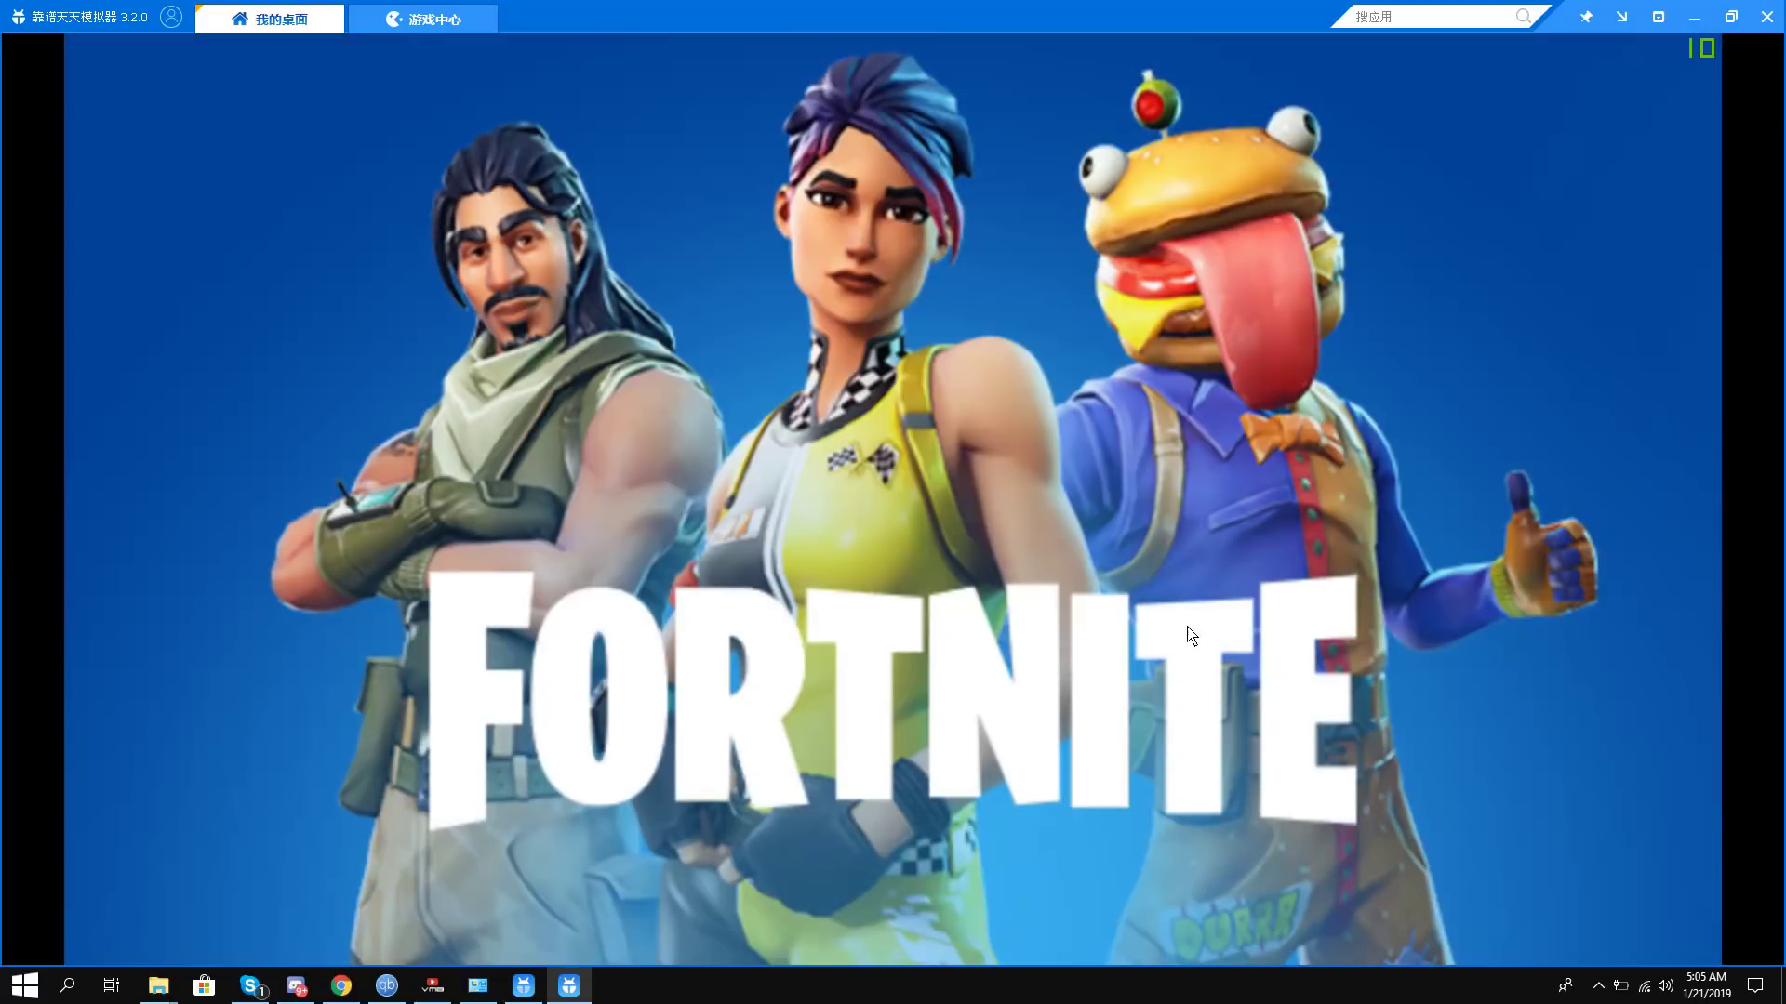
pyautogui.click(1730, 17)
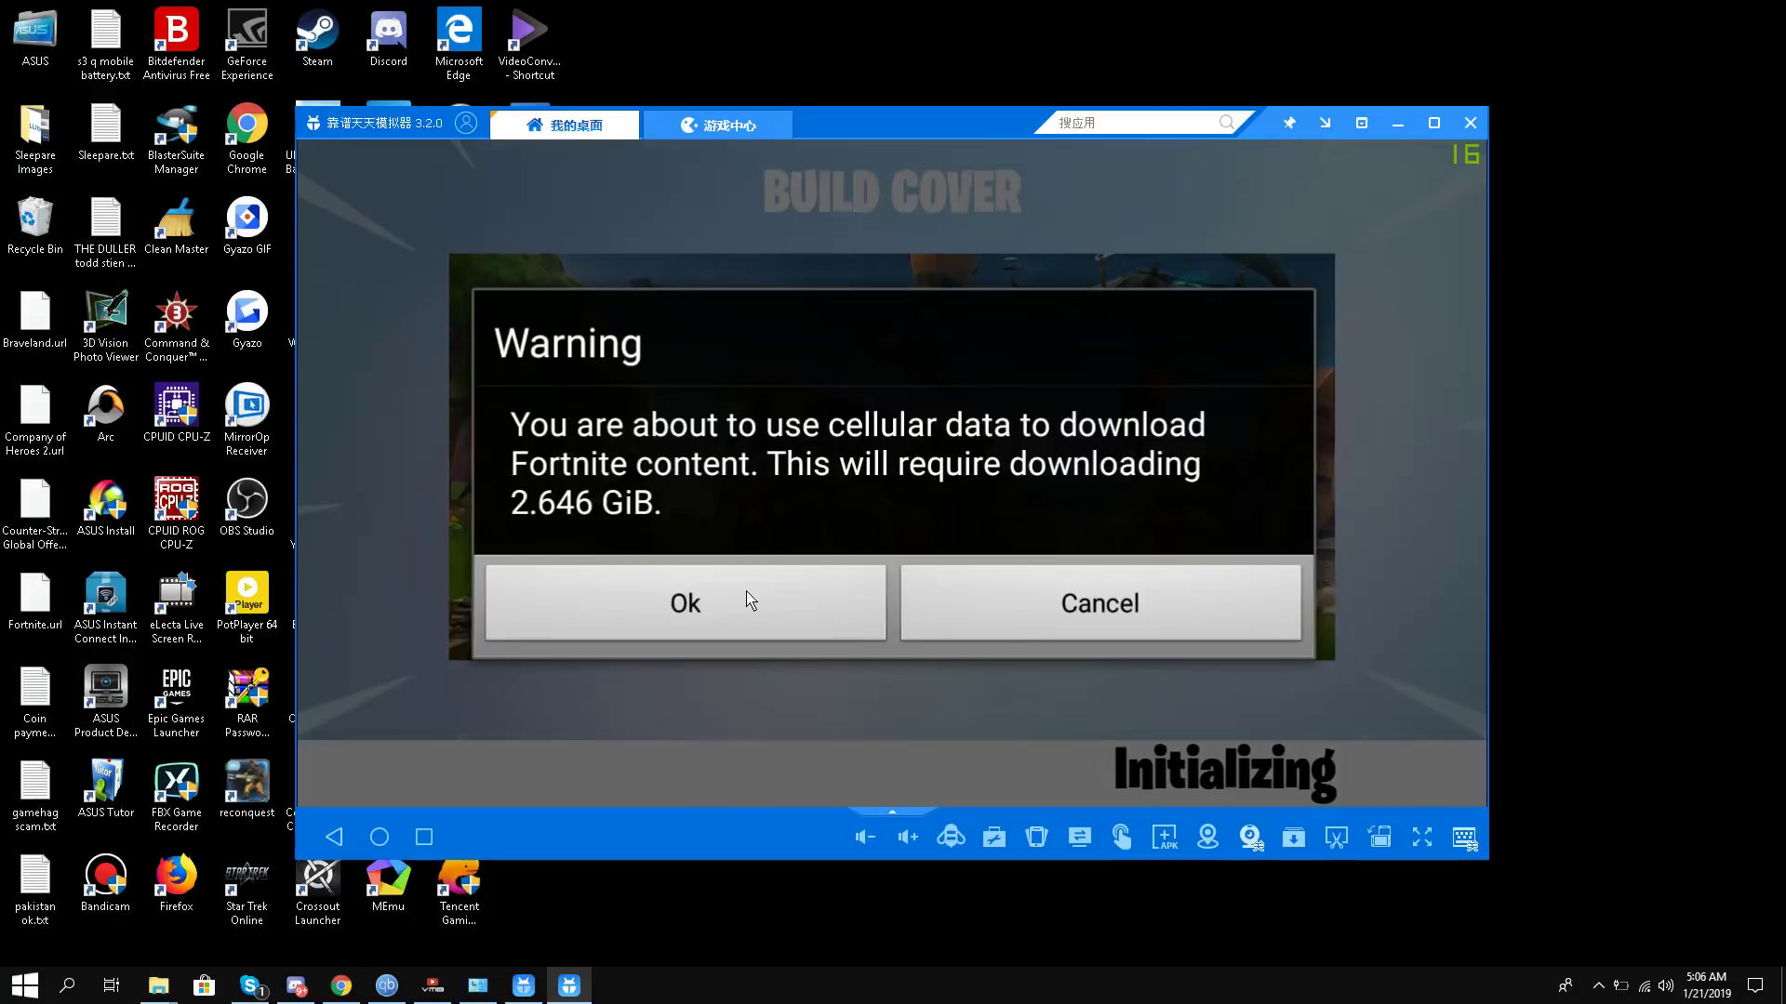
# Accept the cellular data warning to start the 2.646 GiB Fortnite content download.
pyautogui.click(814, 604)
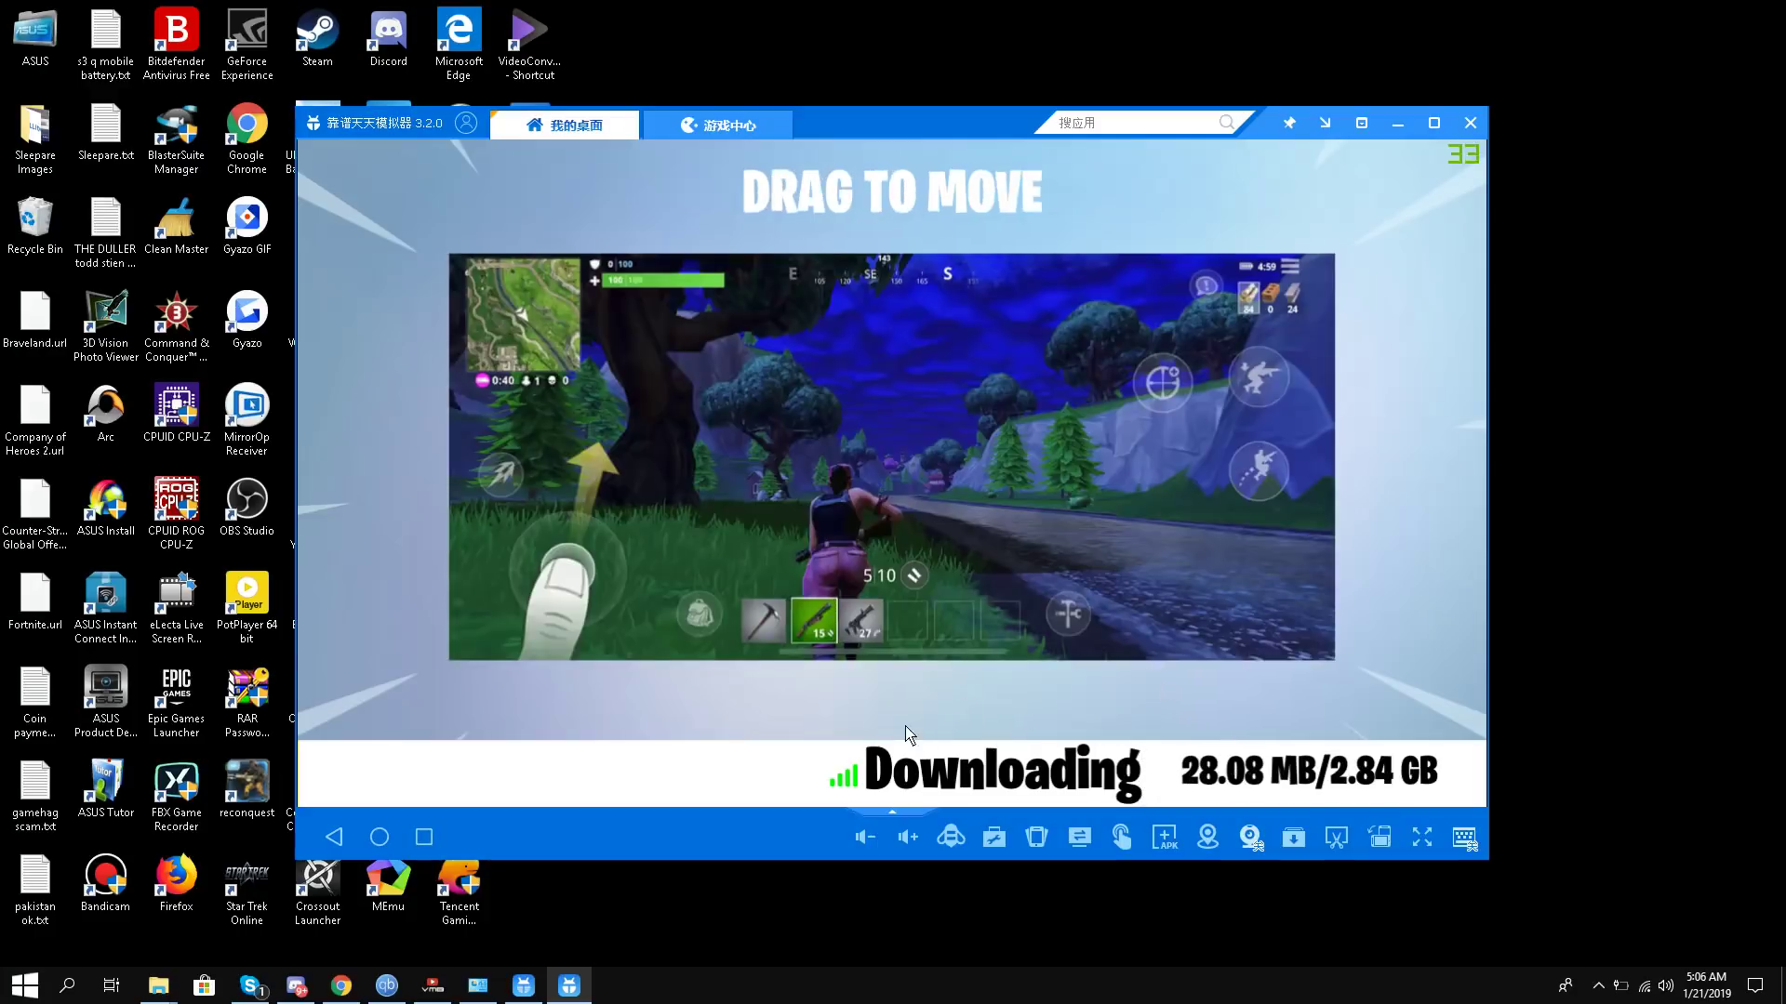
# Bring up the eLecta Live recorder controls from the hidden tray icons while Fortnite keeps downloading.
pyautogui.moveTo(296, 988)
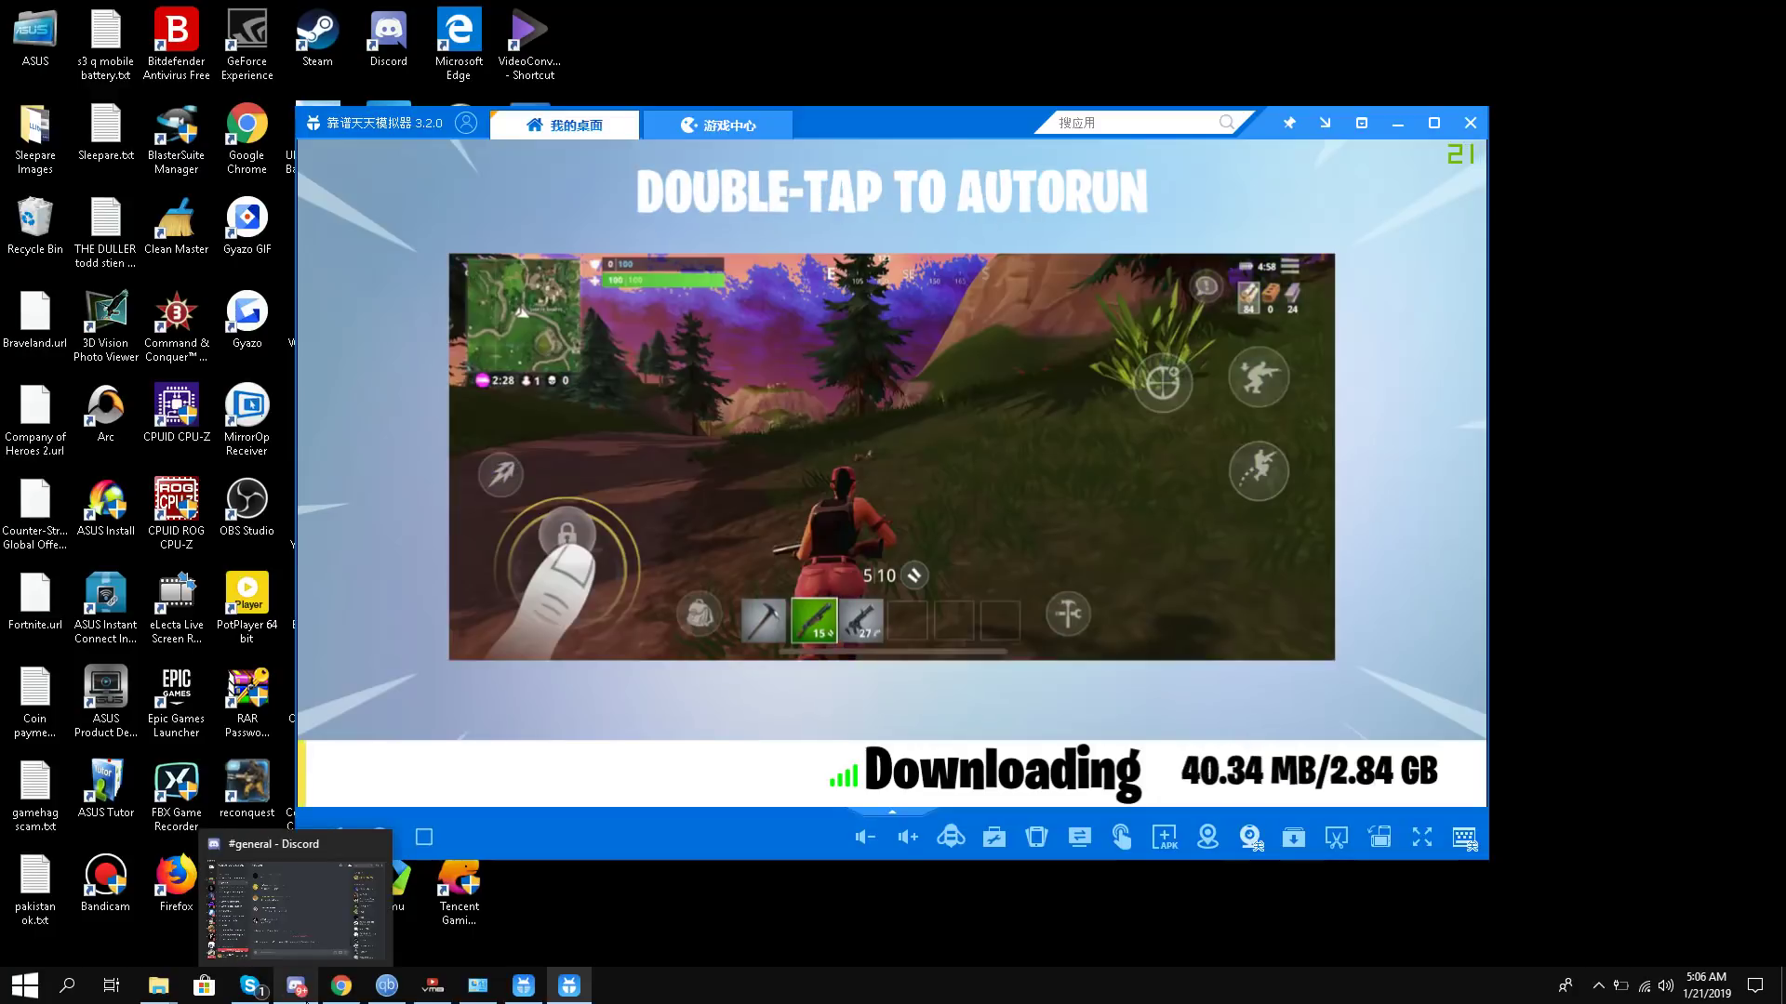
pyautogui.moveTo(428, 978)
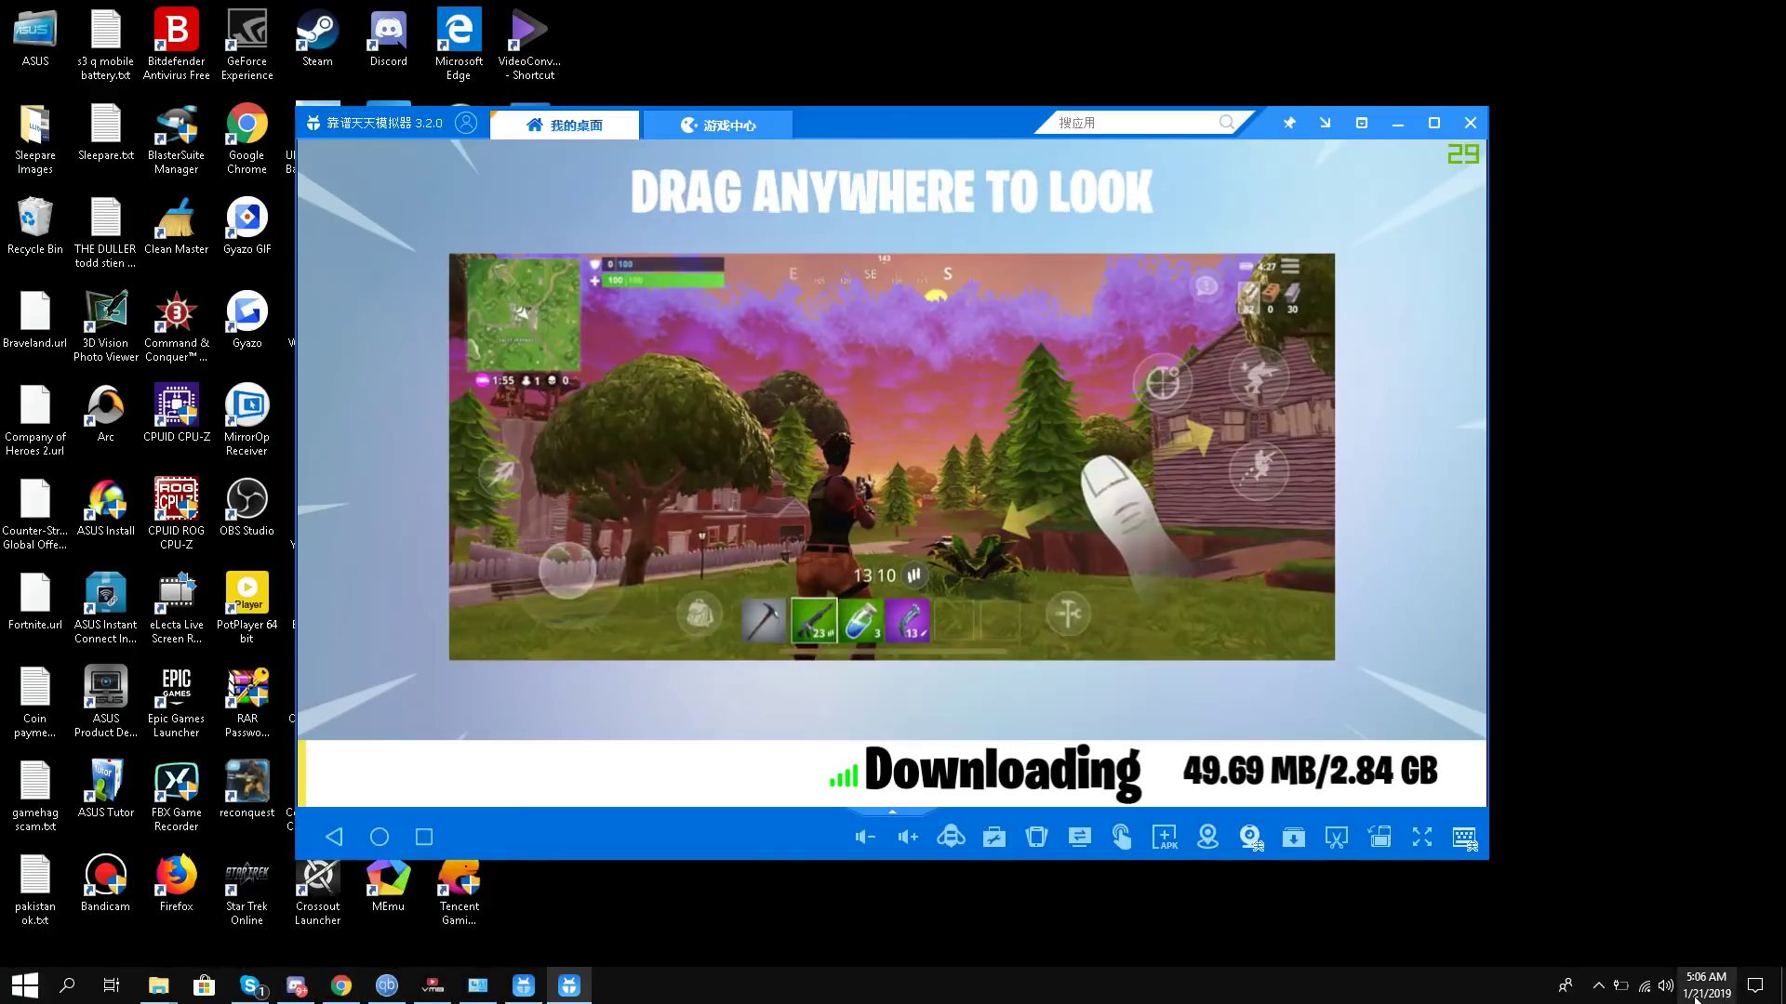
pyautogui.click(1598, 986)
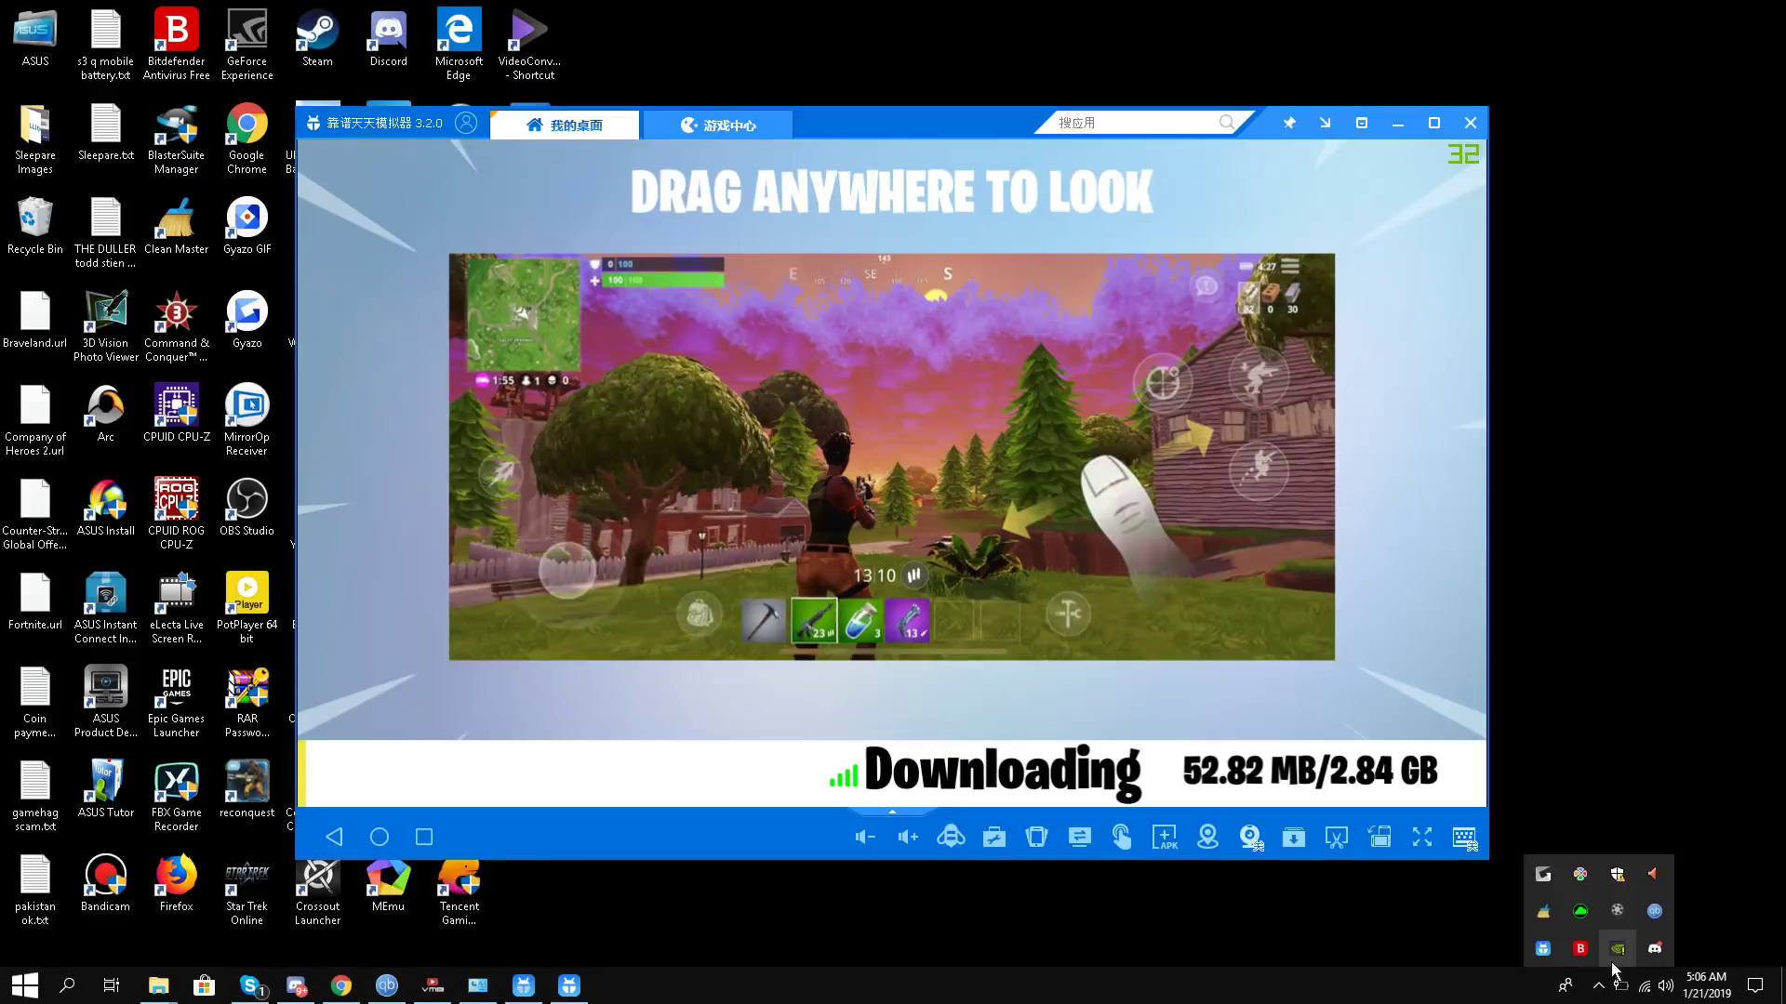
pyautogui.click(1600, 917)
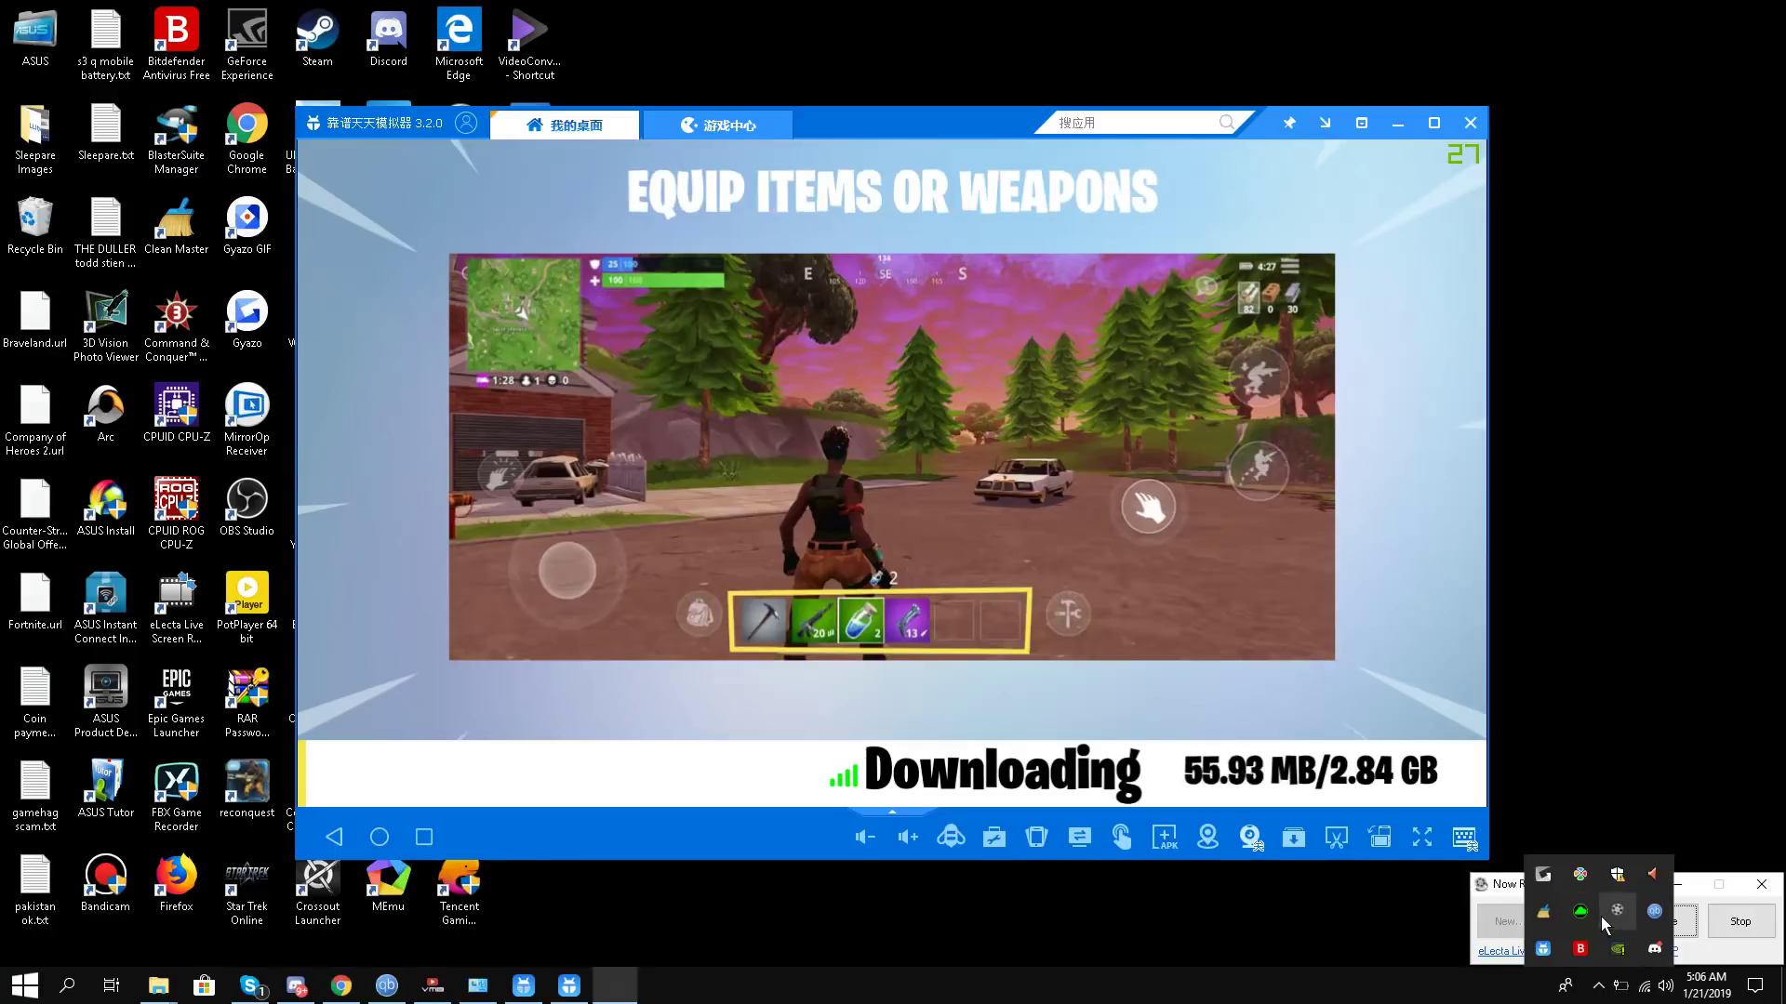